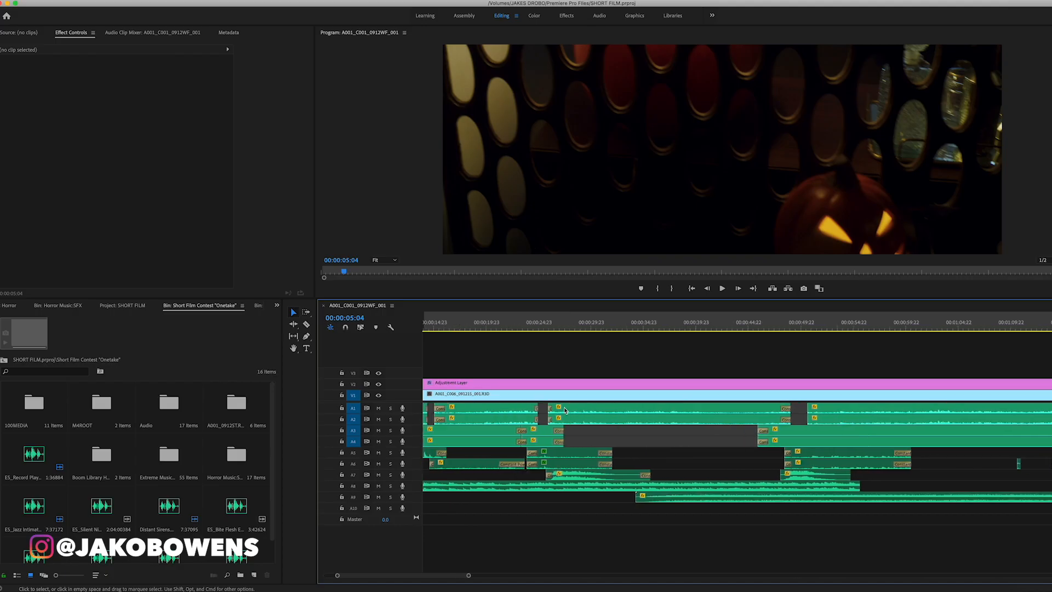
# Return to the sequence's opening seconds and select the first room tone clip on the audio tracks.
pyautogui.scroll(5, 493, 384)
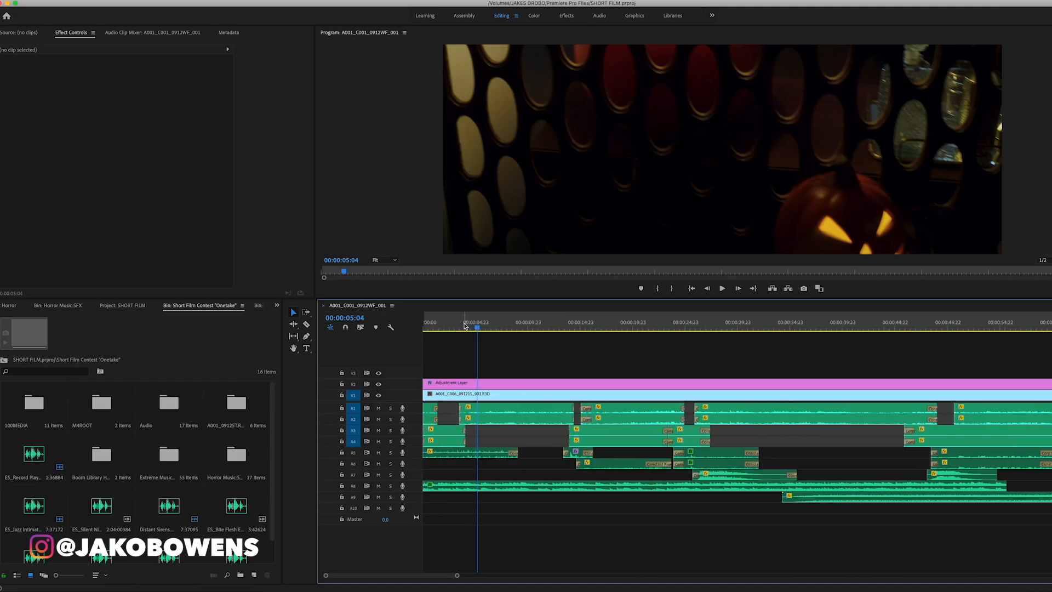
pyautogui.click(454, 327)
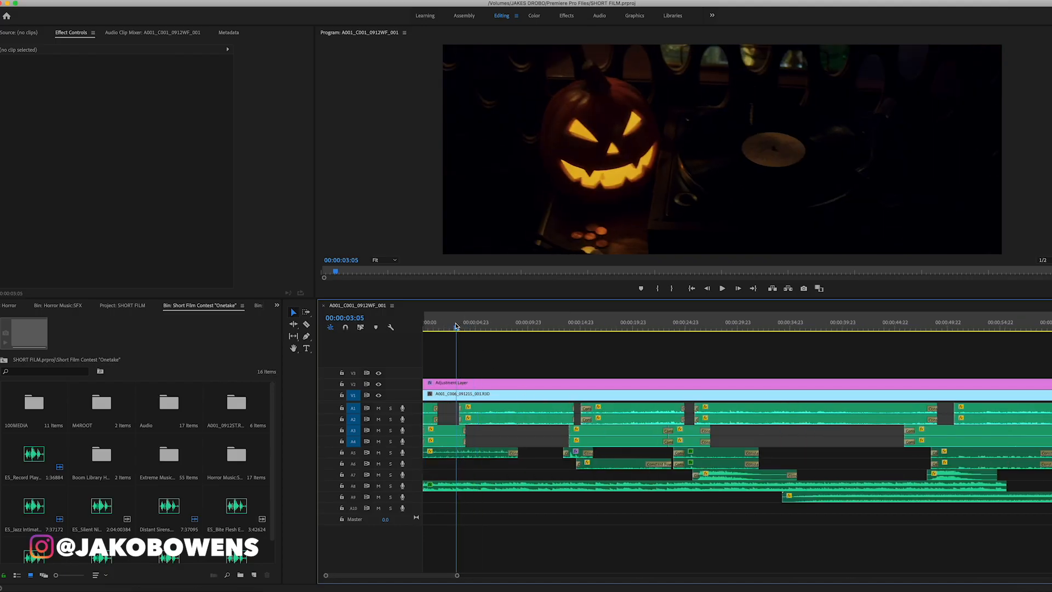
pyautogui.click(445, 436)
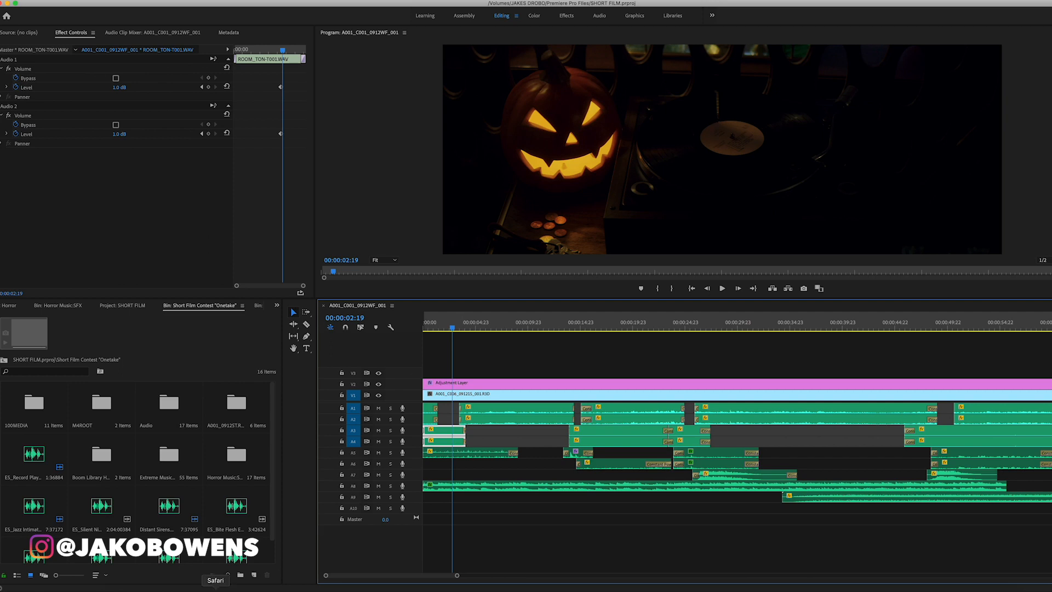
# Switch to Safari and search the Epidemic Sound music library for "jazz".
pyautogui.click(215, 589)
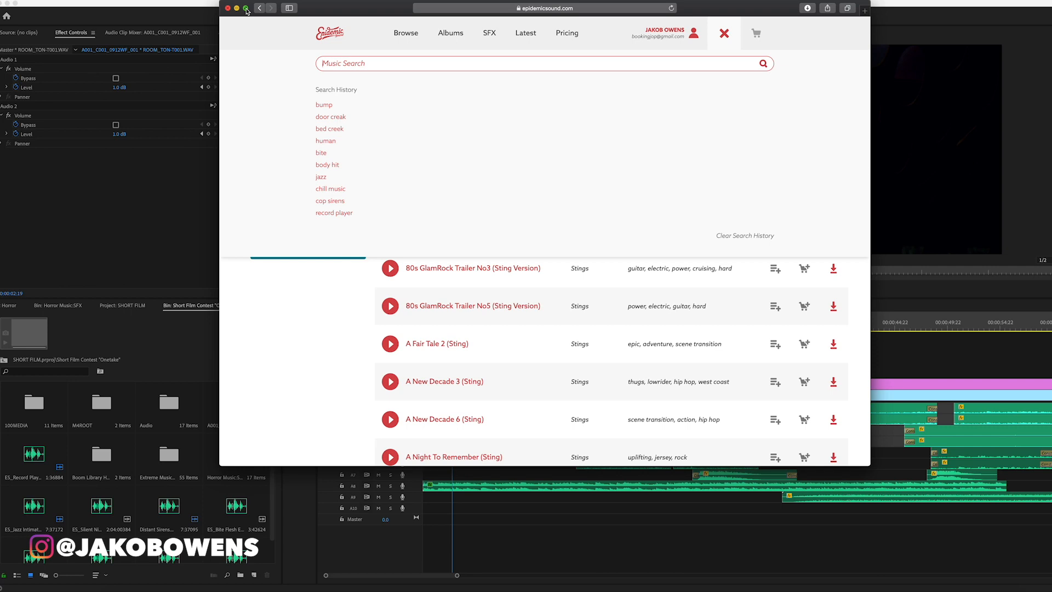
pyautogui.moveTo(344, 11); pyautogui.dragTo(285, 87)
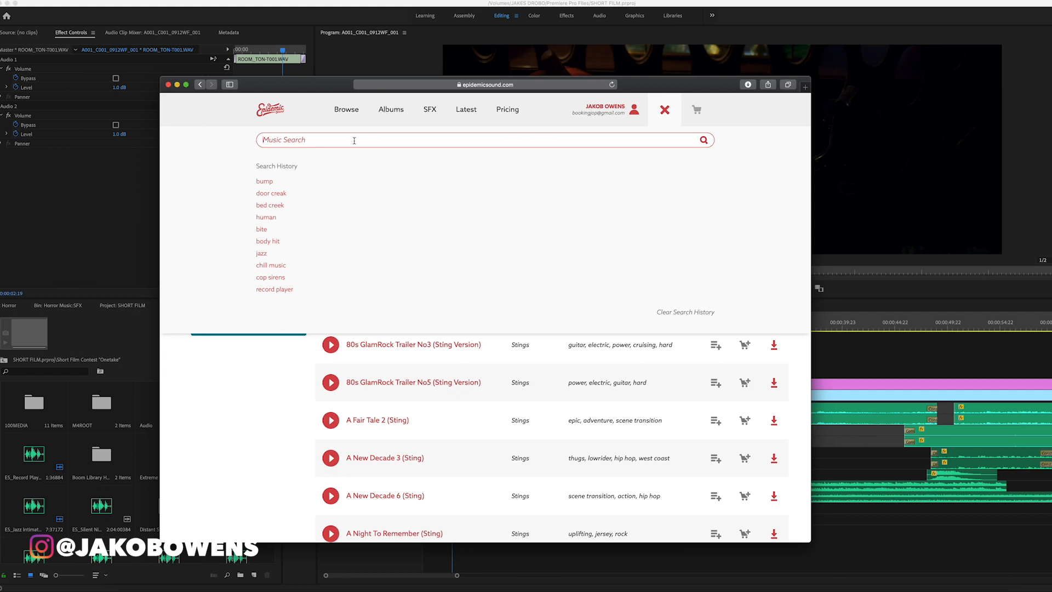
pyautogui.write('jazz')
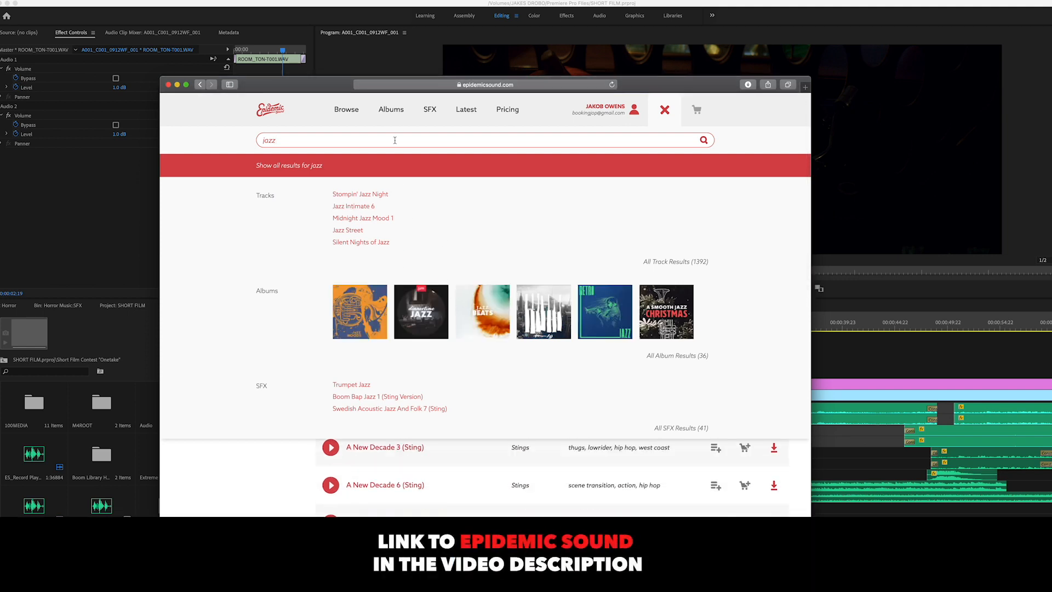
# Browse the Albums and SFX catalogues on Epidemic Sound, and search for "record player".
pyautogui.click(395, 112)
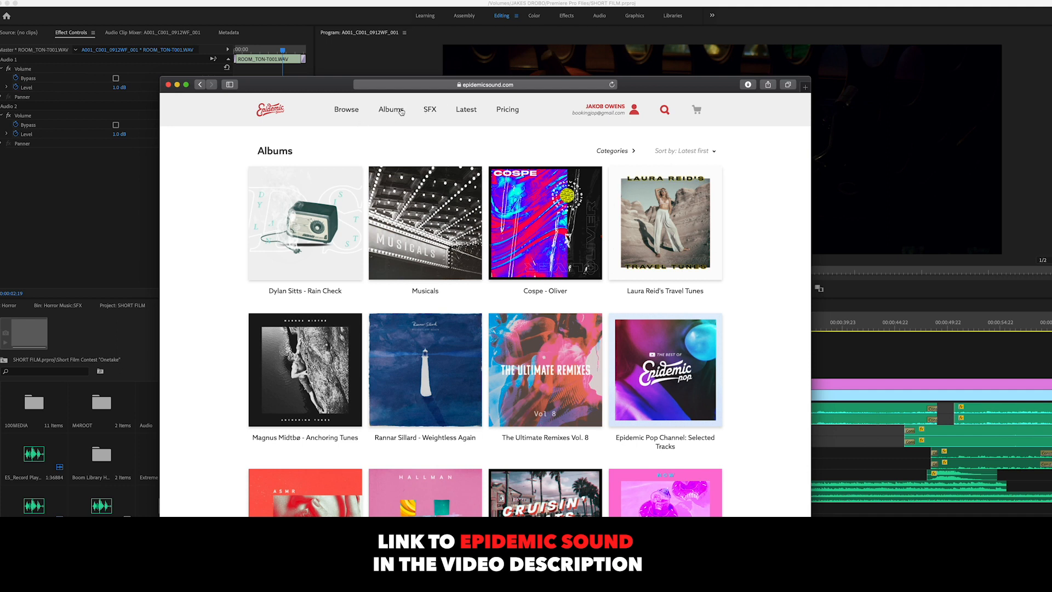
pyautogui.click(431, 110)
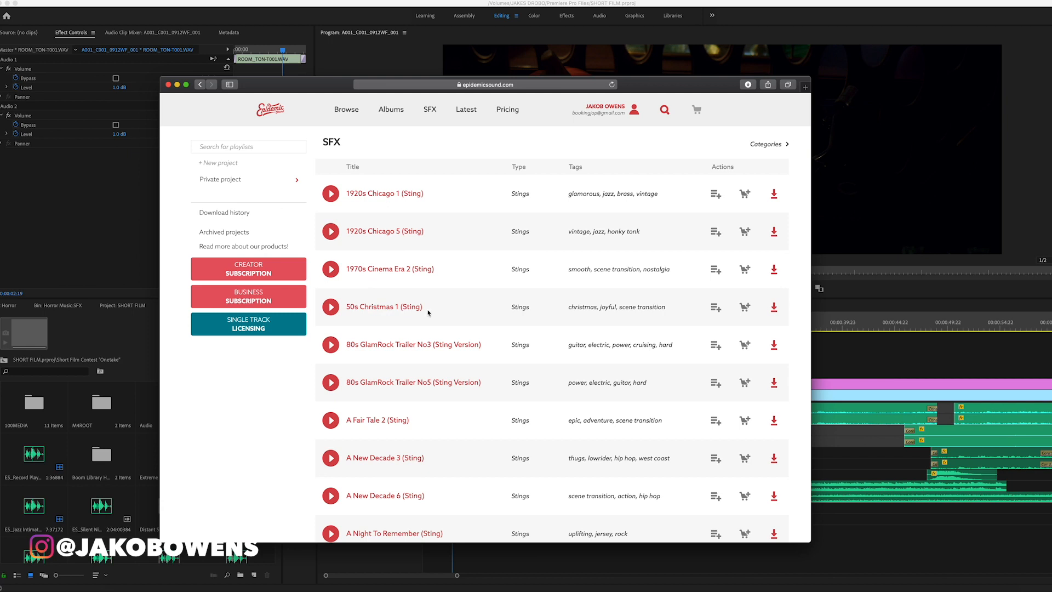
pyautogui.click(665, 111)
pyautogui.write('record pla')
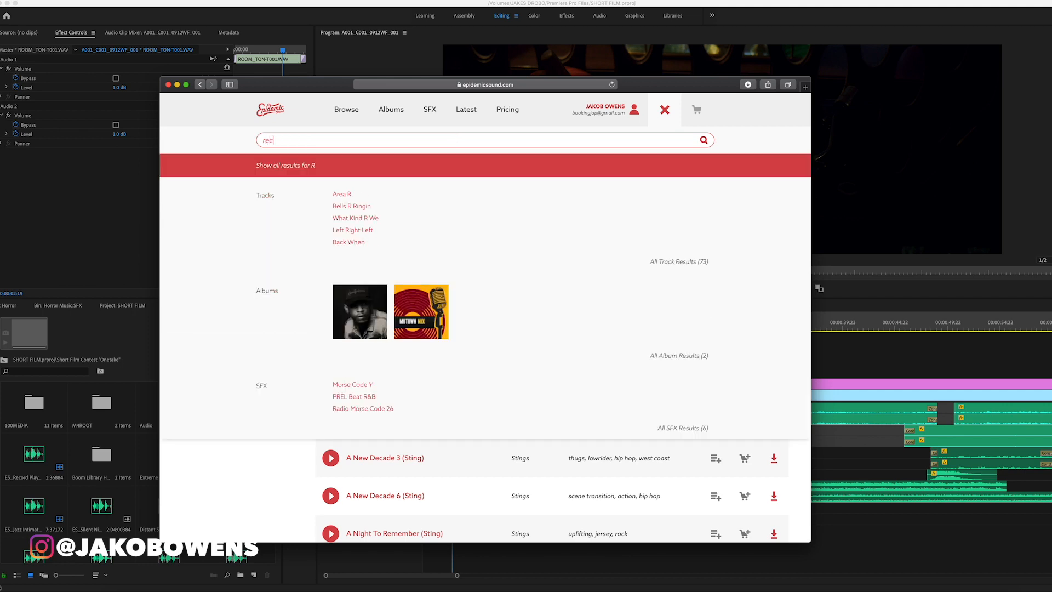
pyautogui.write('yer')
pyautogui.press('Return')
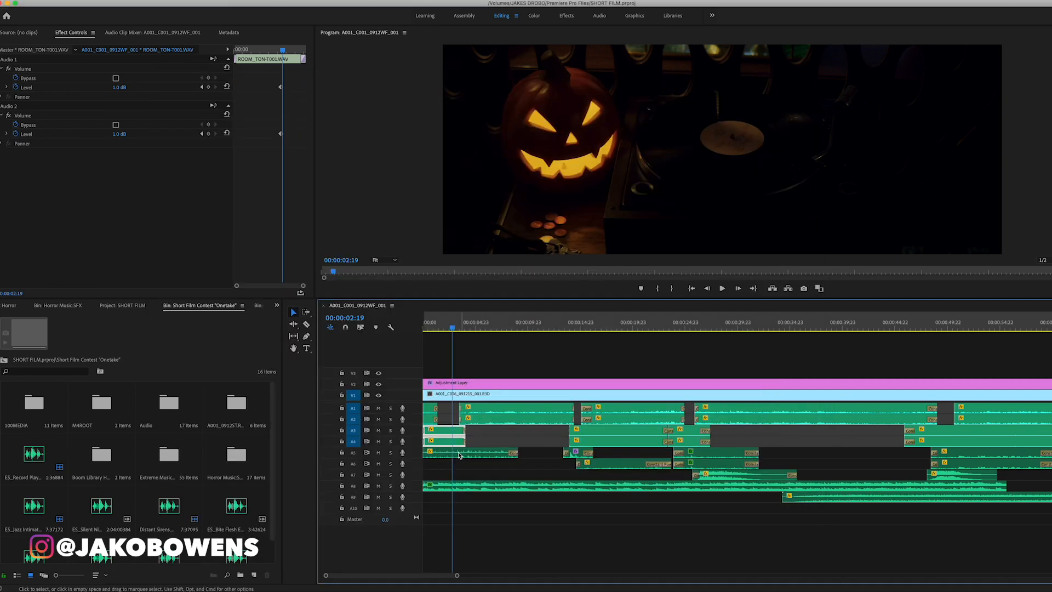
# Switch to Premiere Pro and open the opening record player crackle and room tone clips in the Source monitor.
pyautogui.doubleClick(465, 455)
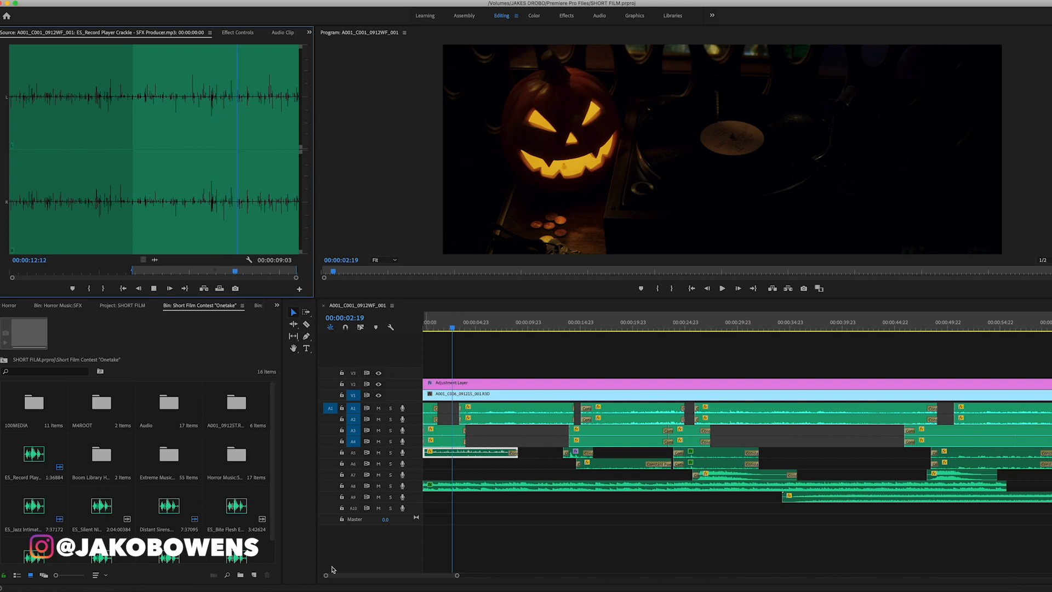
pyautogui.moveTo(327, 576); pyautogui.dragTo(354, 578)
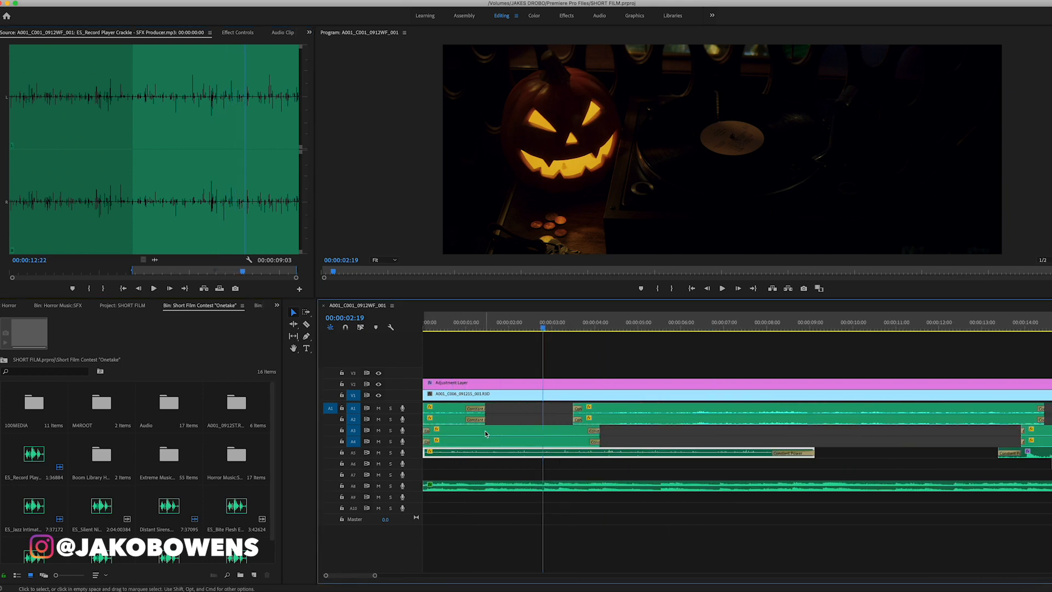
pyautogui.doubleClick(486, 434)
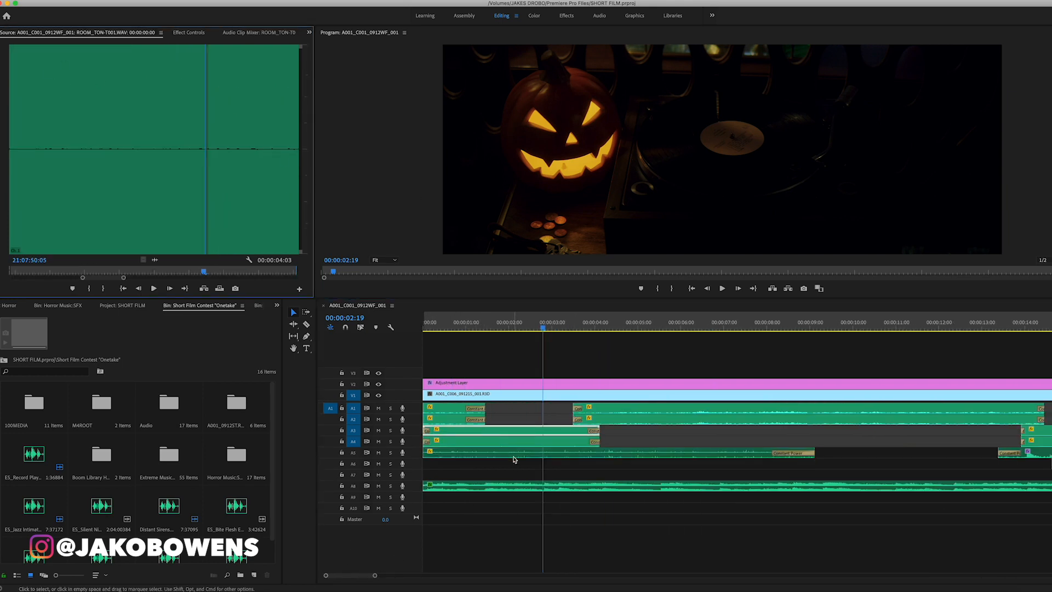
# Open the Jazz Intimate 6 music clip from track A8 in the Source monitor and audition a short passage.
pyautogui.doubleClick(499, 490)
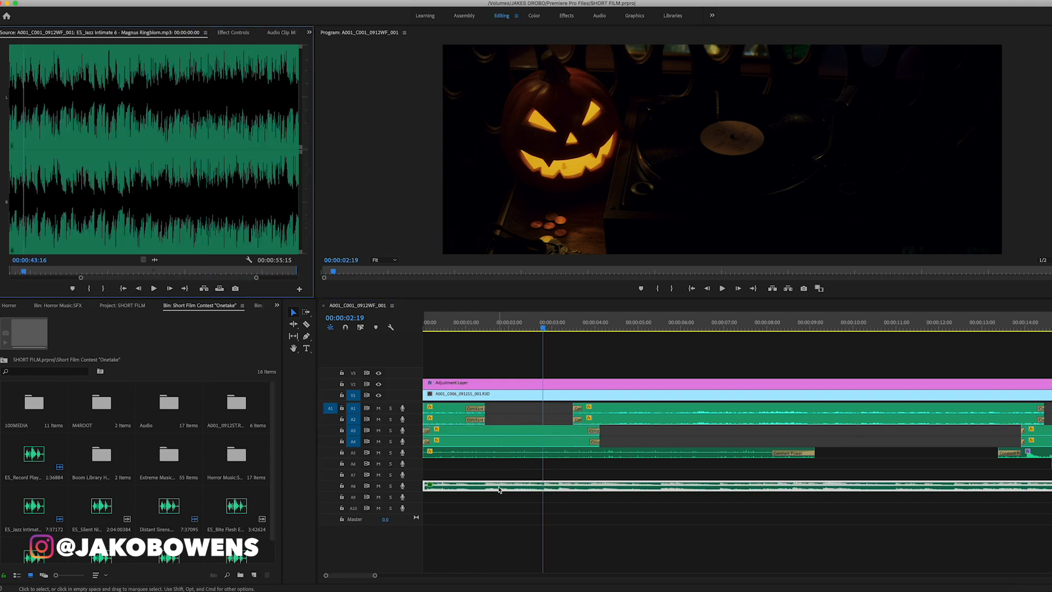
pyautogui.click(32, 98)
pyautogui.press('space')
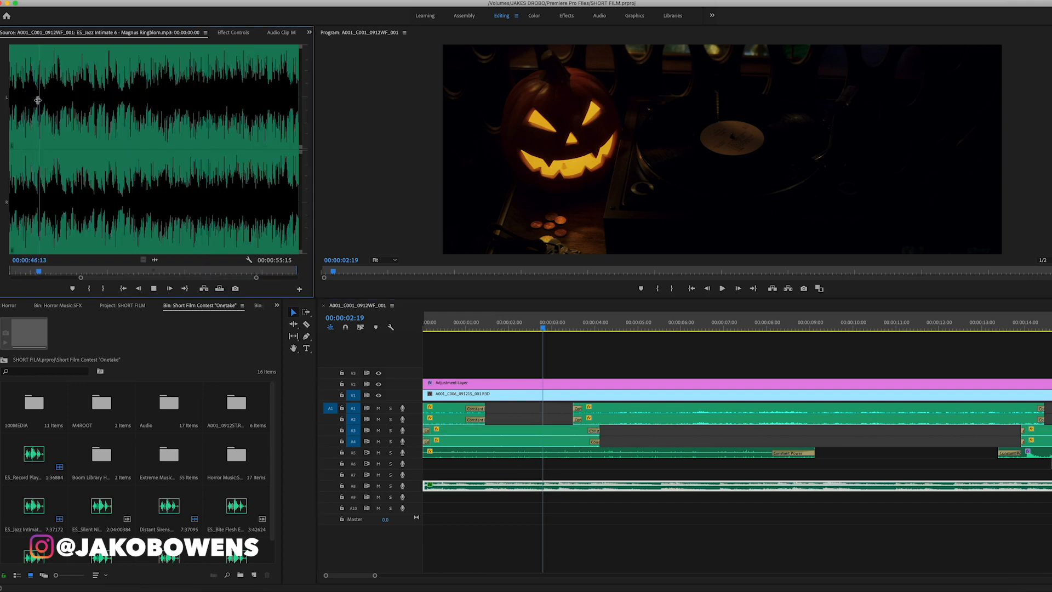
pyautogui.press('space')
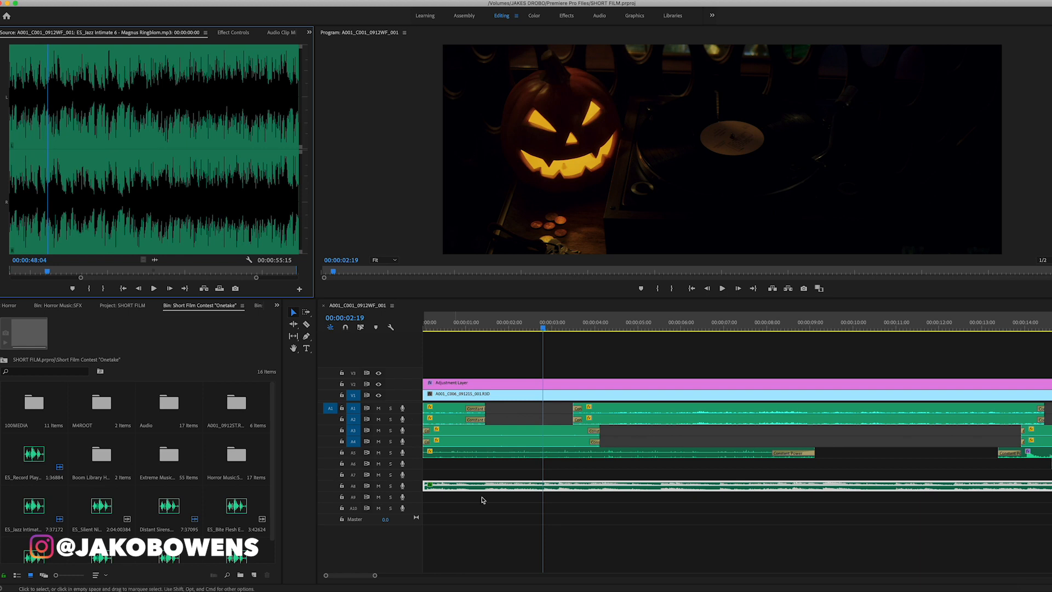
pyautogui.doubleClick(501, 490)
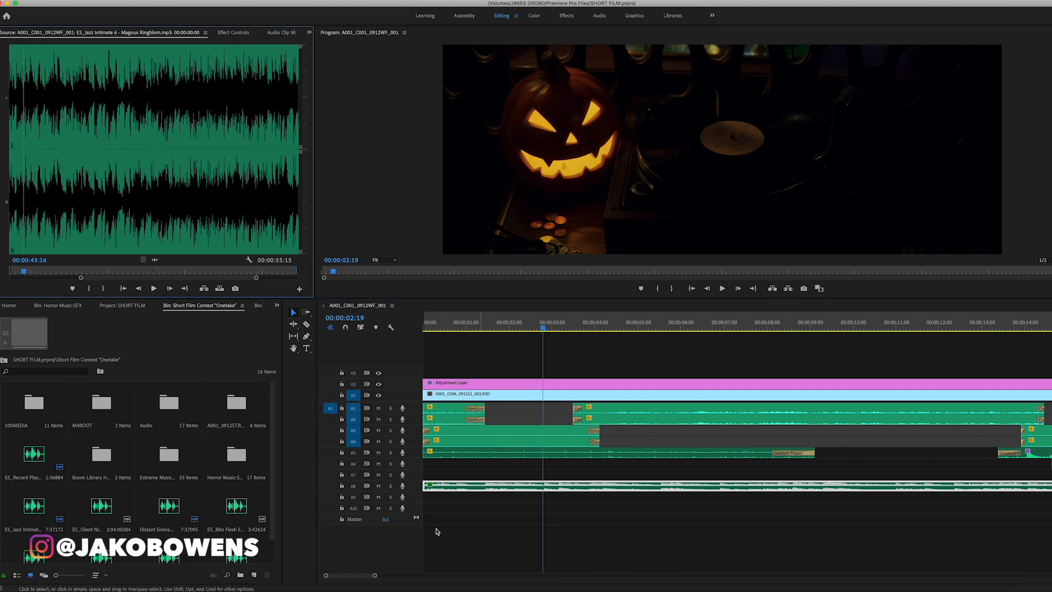
# Show the jazz clip's volume, Lowpass and Highpass effect settings and play the opening of the sequence.
pyautogui.click(233, 33)
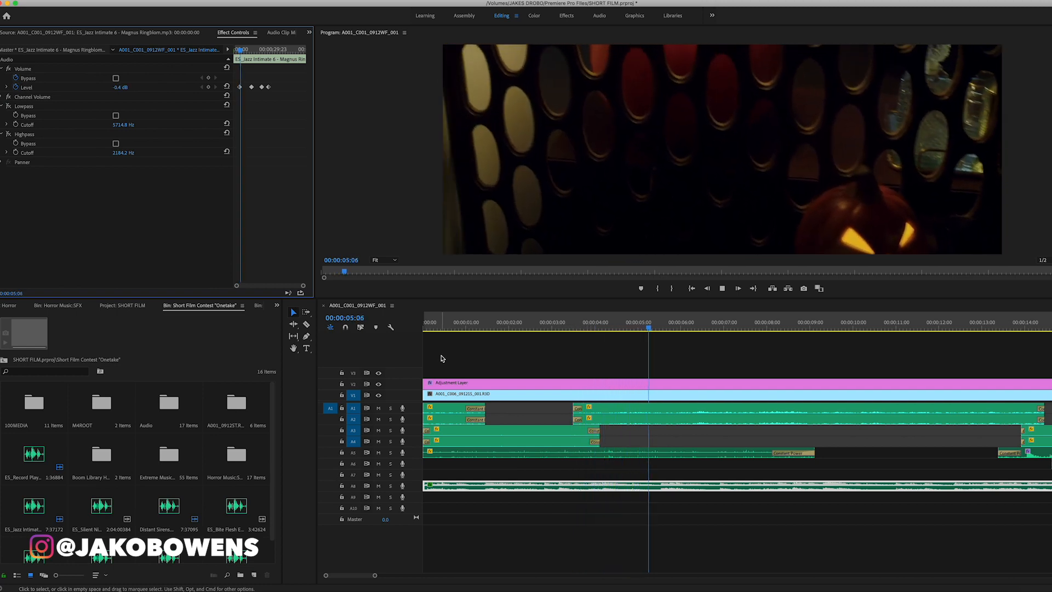
pyautogui.press('space')
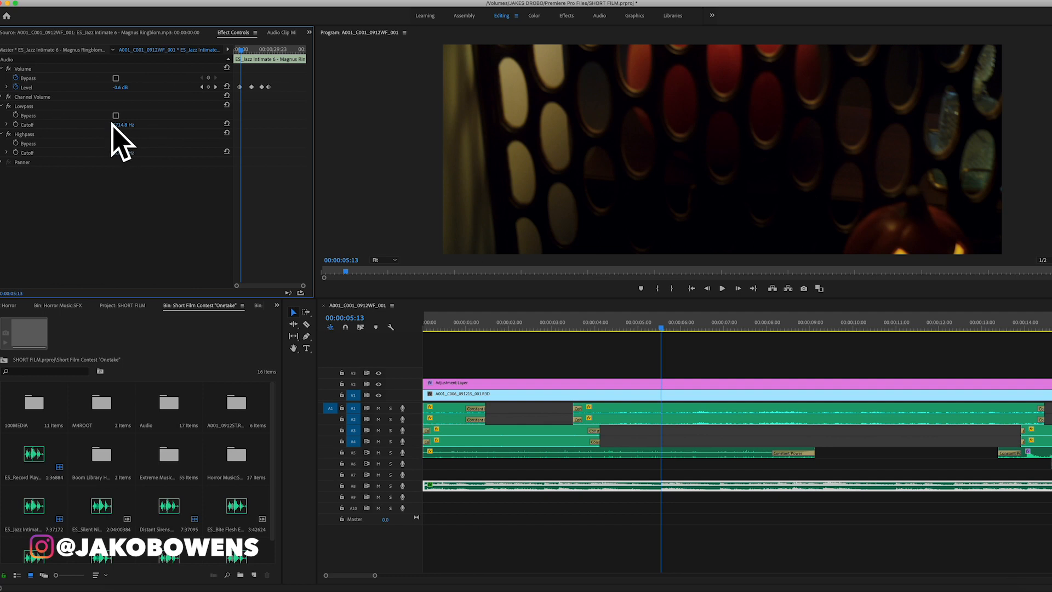
pyautogui.moveTo(325, 577); pyautogui.dragTo(211, 579)
pyautogui.press('space')
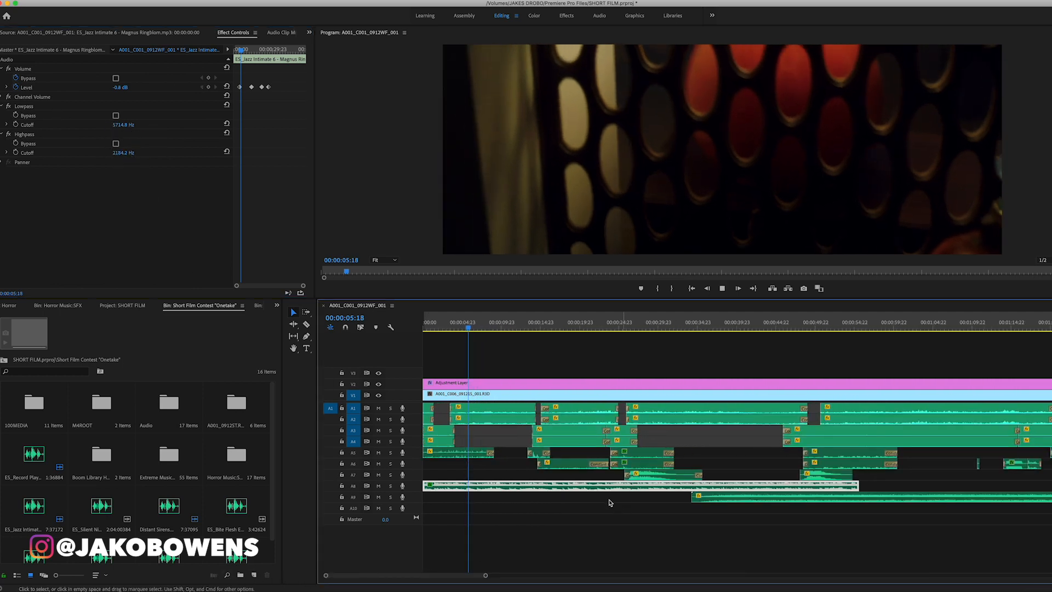
pyautogui.press('space')
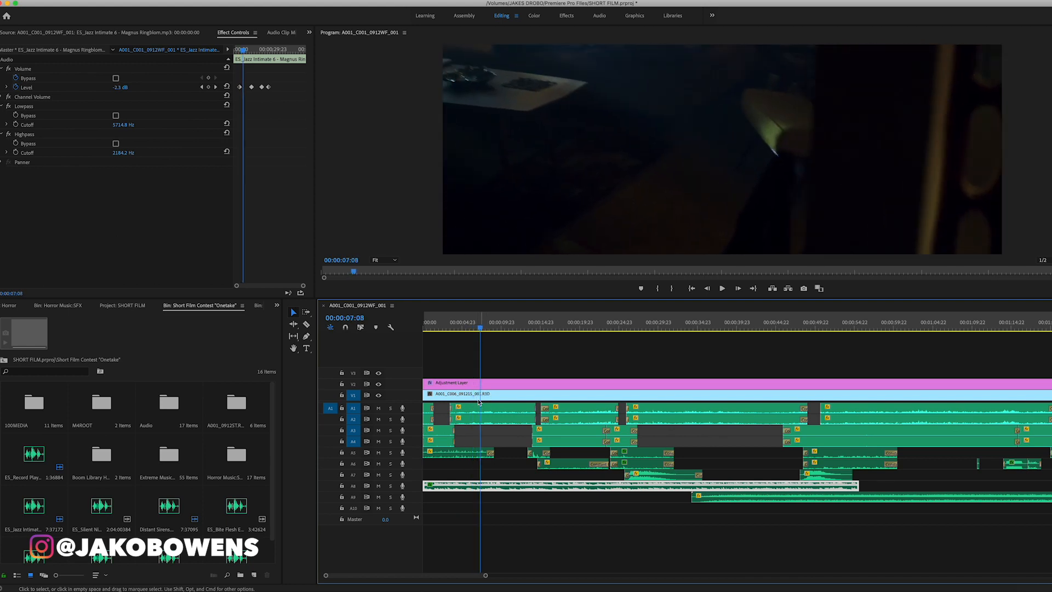
# Scrub the sequence from about 5 seconds to 00:00:25:13 to examine how the jazz clip's volume level changes.
pyautogui.hscroll(2, 539, 421)
pyautogui.moveTo(329, 575); pyautogui.dragTo(279, 571)
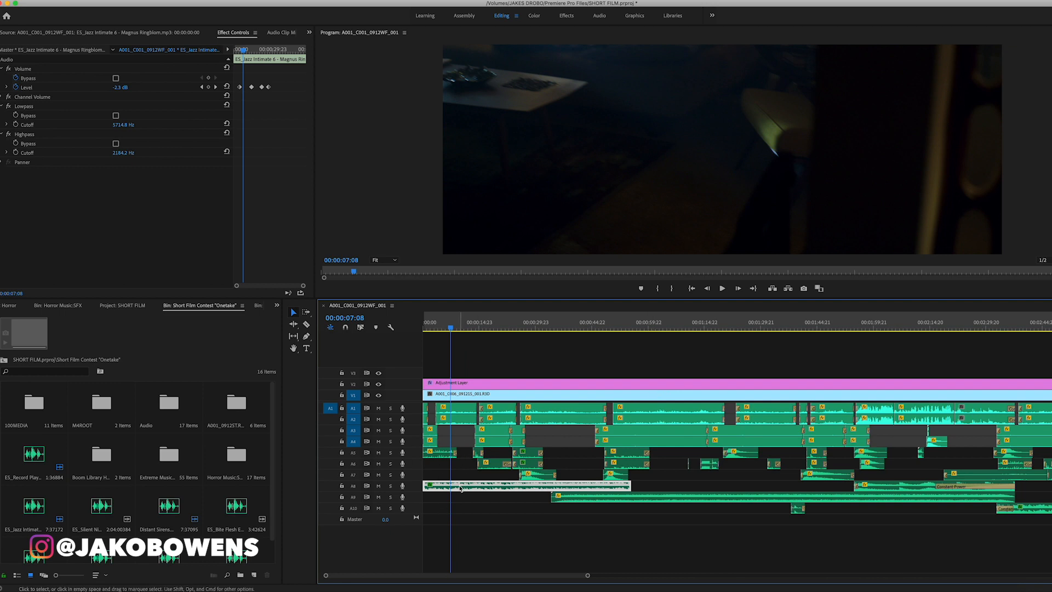
pyautogui.click(447, 328)
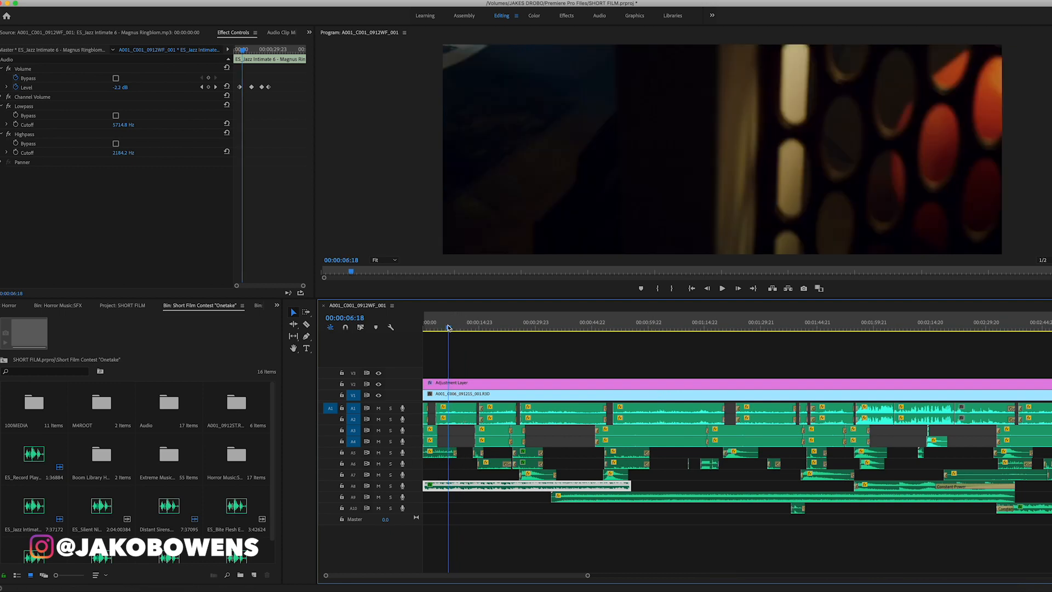
pyautogui.moveTo(447, 328); pyautogui.dragTo(442, 328)
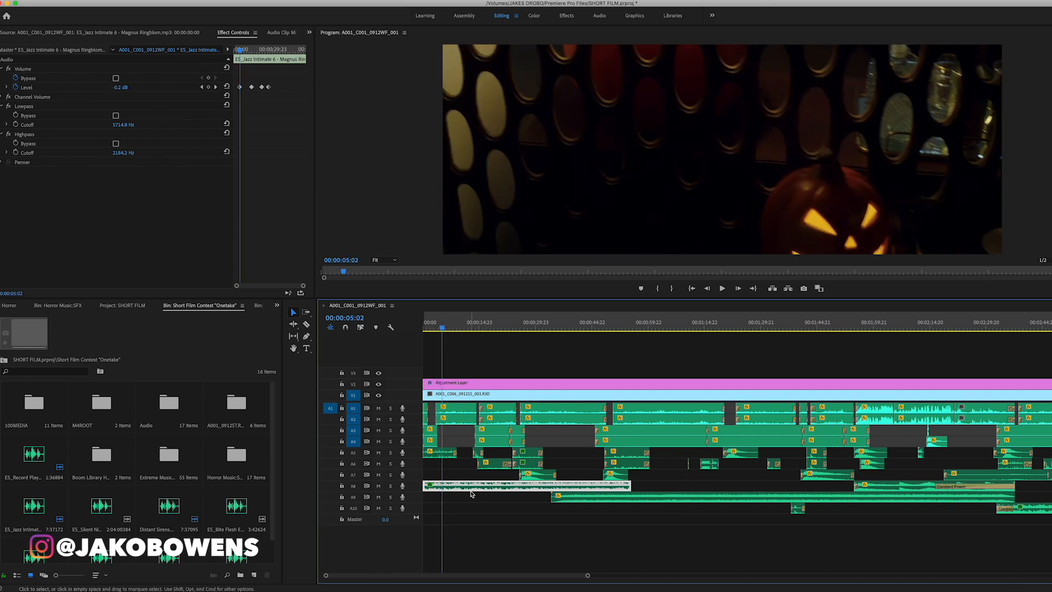
pyautogui.click(477, 328)
pyautogui.moveTo(476, 328); pyautogui.dragTo(519, 327)
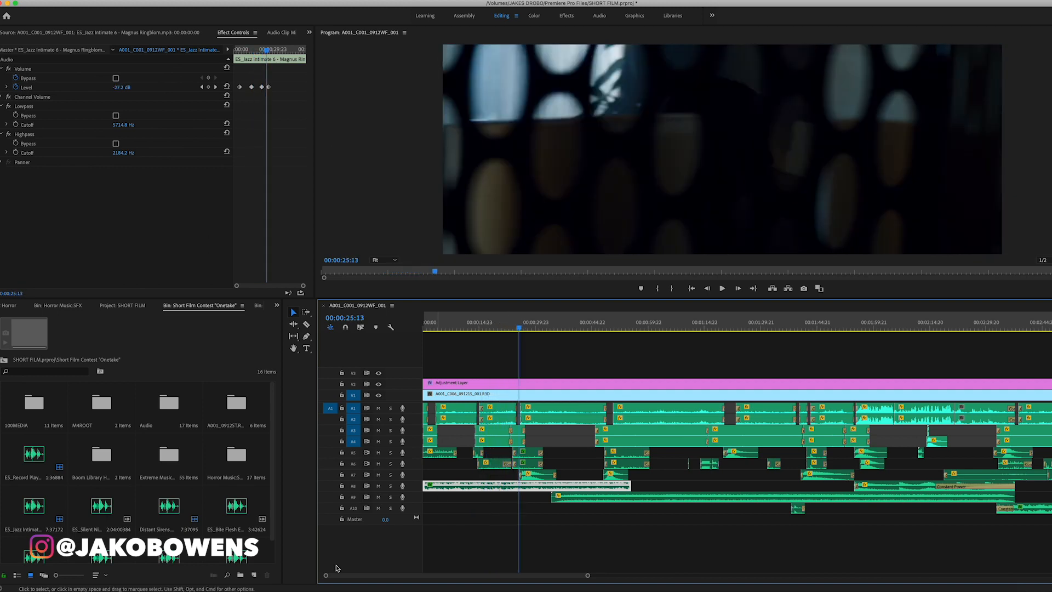
# Play the sequence from 00:00:25:13 to about 30 seconds to hear the transition out of the jazz music.
pyautogui.moveTo(326, 575); pyautogui.dragTo(414, 566)
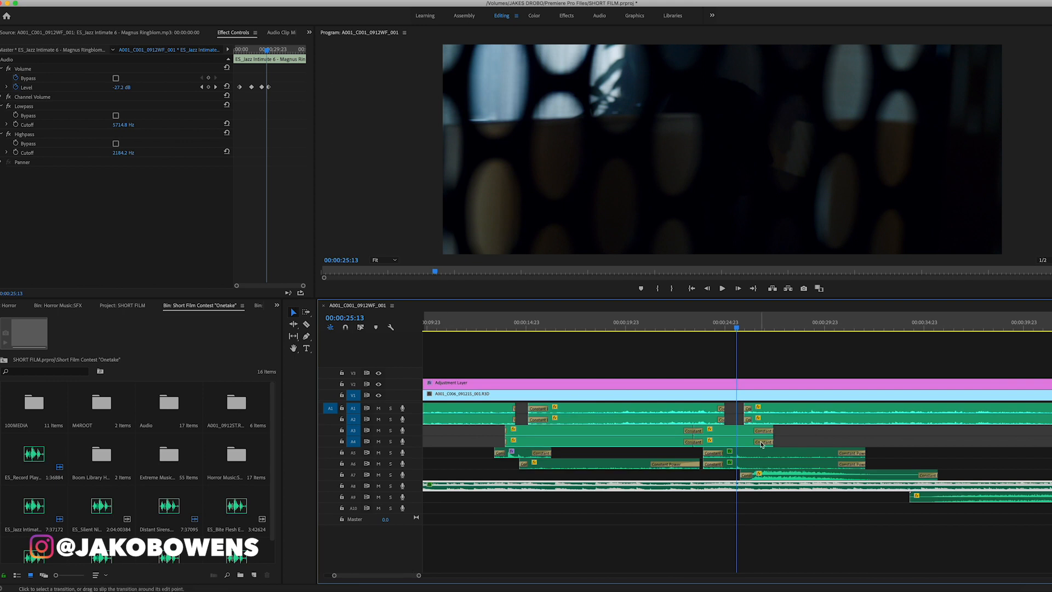
pyautogui.hscroll(5, 762, 445)
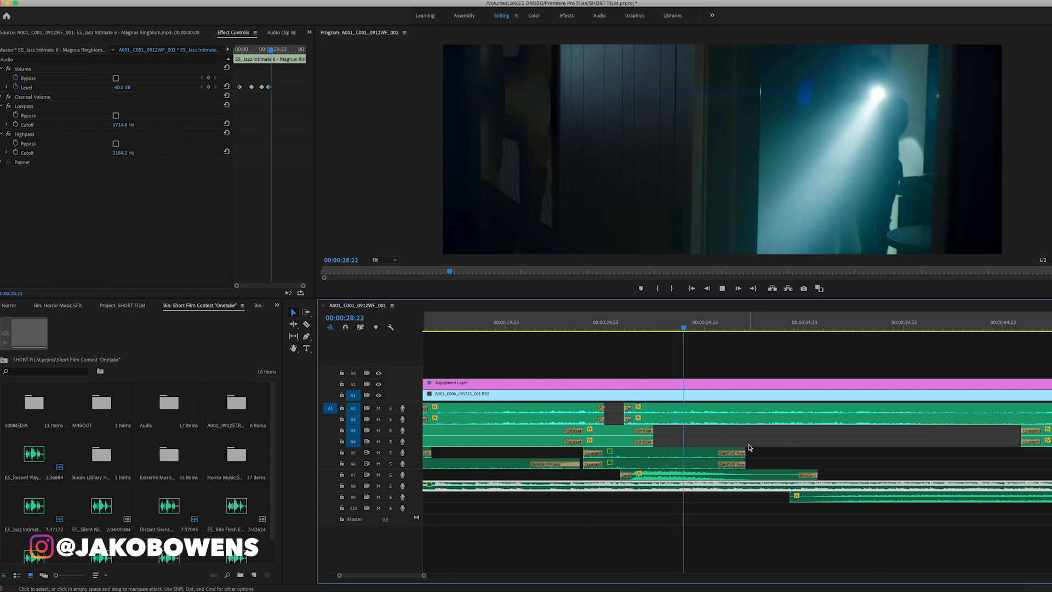
pyautogui.press('space')
# Audition the HRDS WHOOSH - Doomsday clip in the Source monitor and scrub the sequence beneath it to 00:00:29:14.
pyautogui.doubleClick(671, 476)
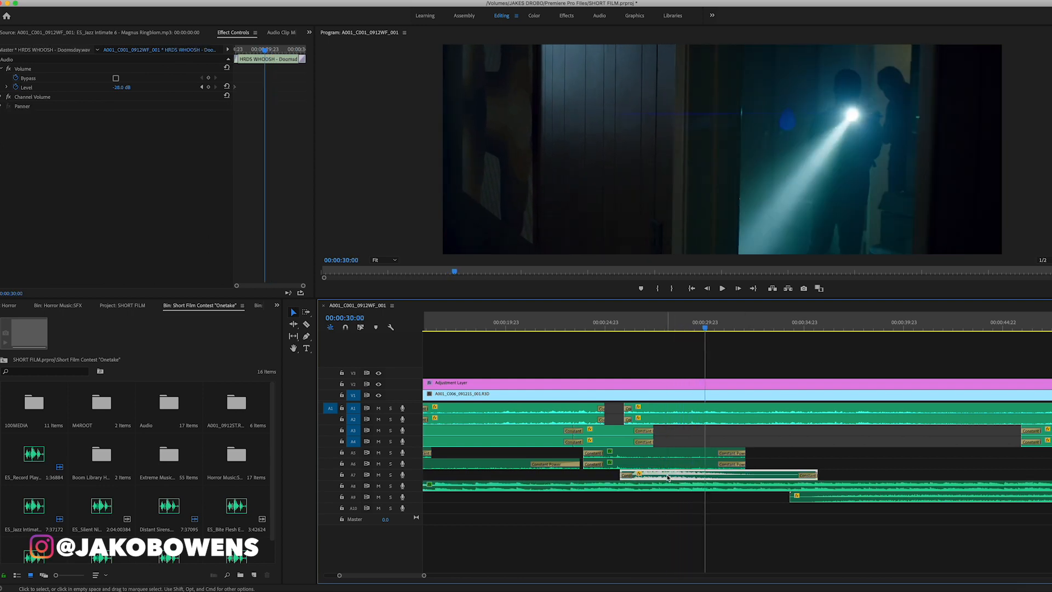
pyautogui.click(24, 99)
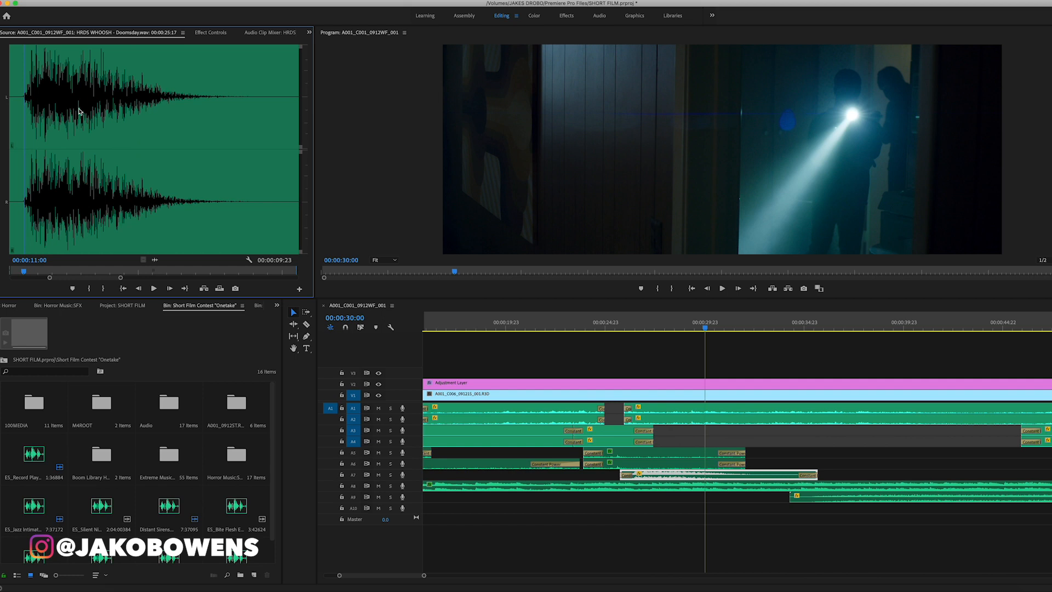
pyautogui.press('space')
pyautogui.press('space')
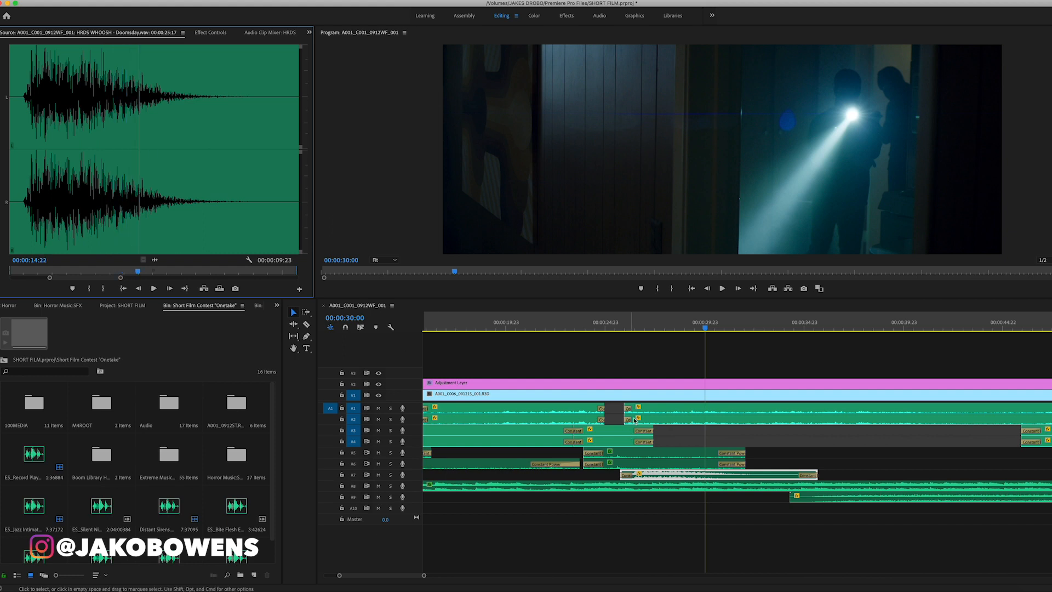
pyautogui.moveTo(627, 328); pyautogui.dragTo(699, 329)
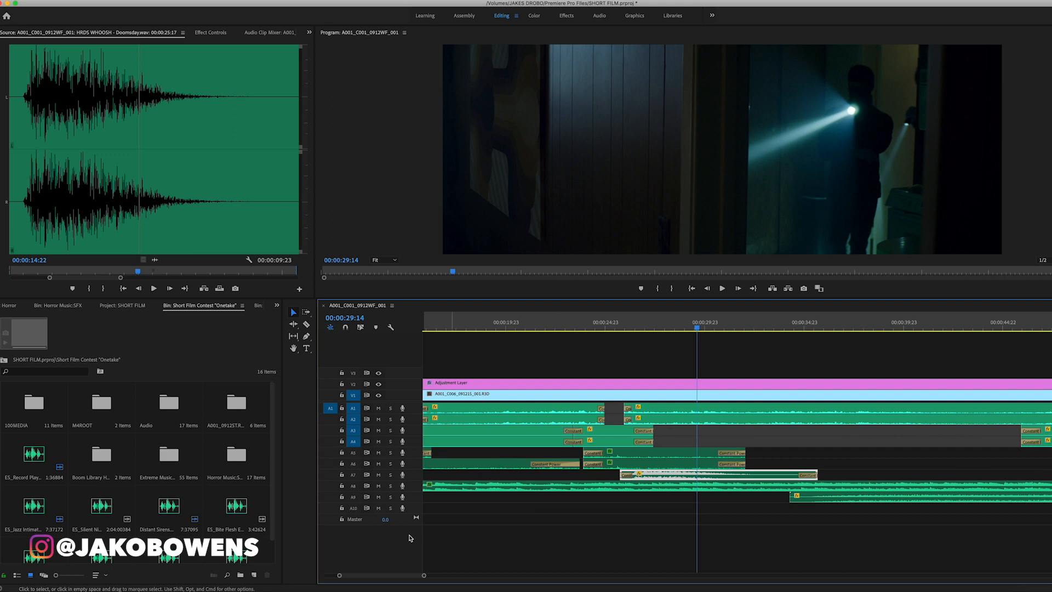
# Open the HRDS DRONE - Eerie Tunnel clip from track A9 in the Source monitor and audition it.
pyautogui.moveTo(340, 576); pyautogui.dragTo(313, 577)
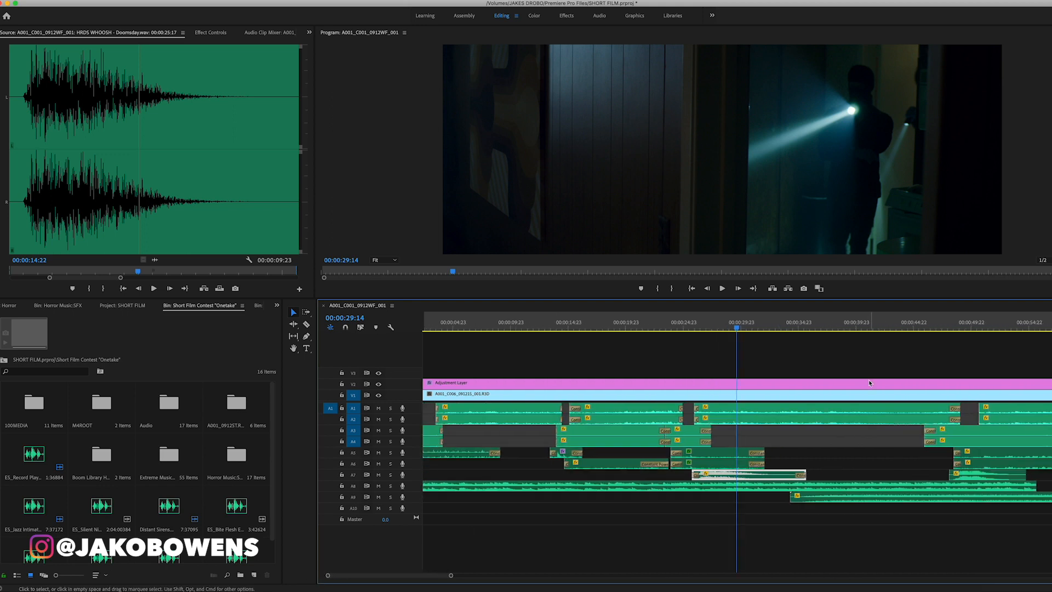
pyautogui.doubleClick(851, 497)
pyautogui.click(67, 99)
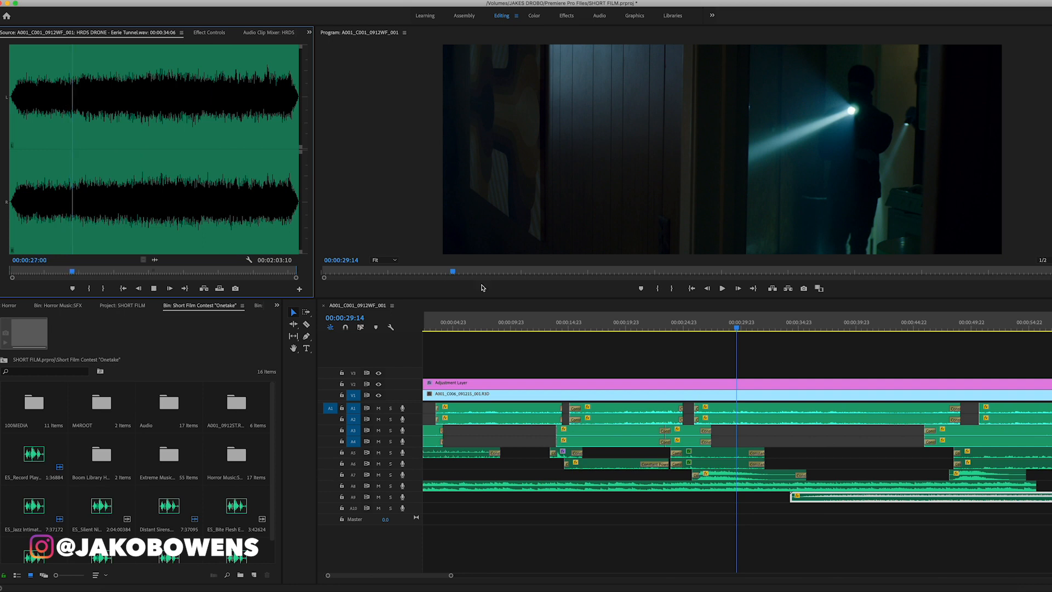
# Move the playhead to 00:00:27:12 and reopen the HRDS WHOOSH - Doomsday clip in the Source monitor.
pyautogui.moveTo(738, 328); pyautogui.dragTo(714, 339)
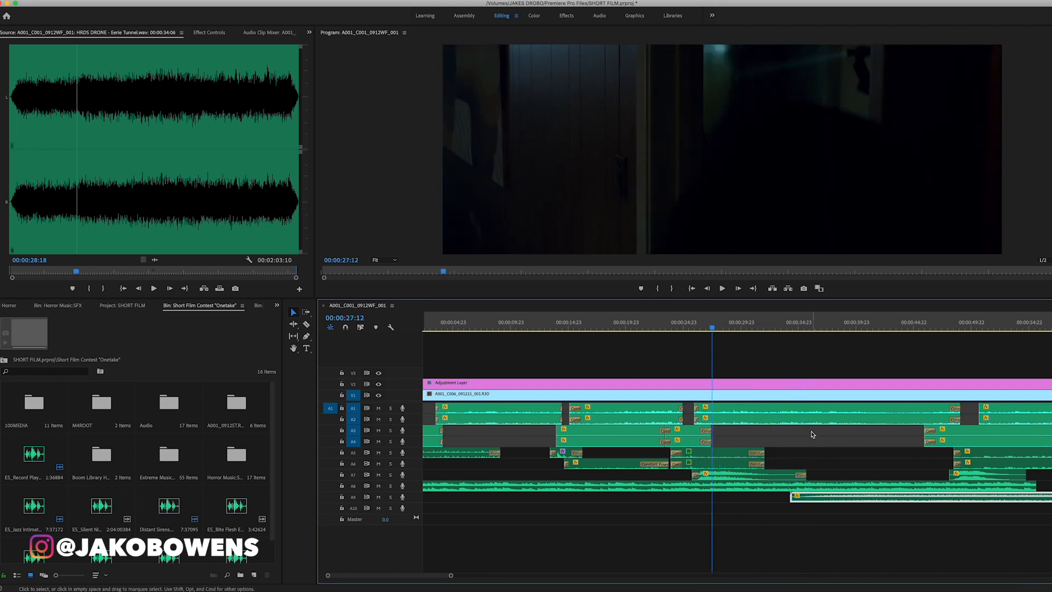
pyautogui.hscroll(2, 712, 416)
pyautogui.doubleClick(693, 480)
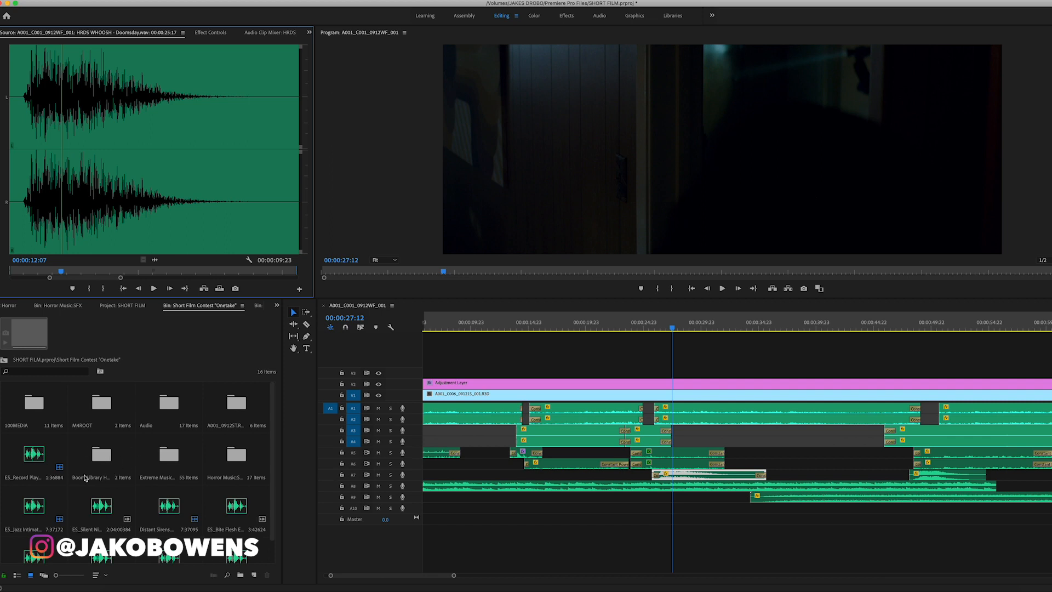
# Select the Boom Library HORROR bin and play the sequence from 00:00:48:08 to about 00:00:54:22.
pyautogui.click(85, 477)
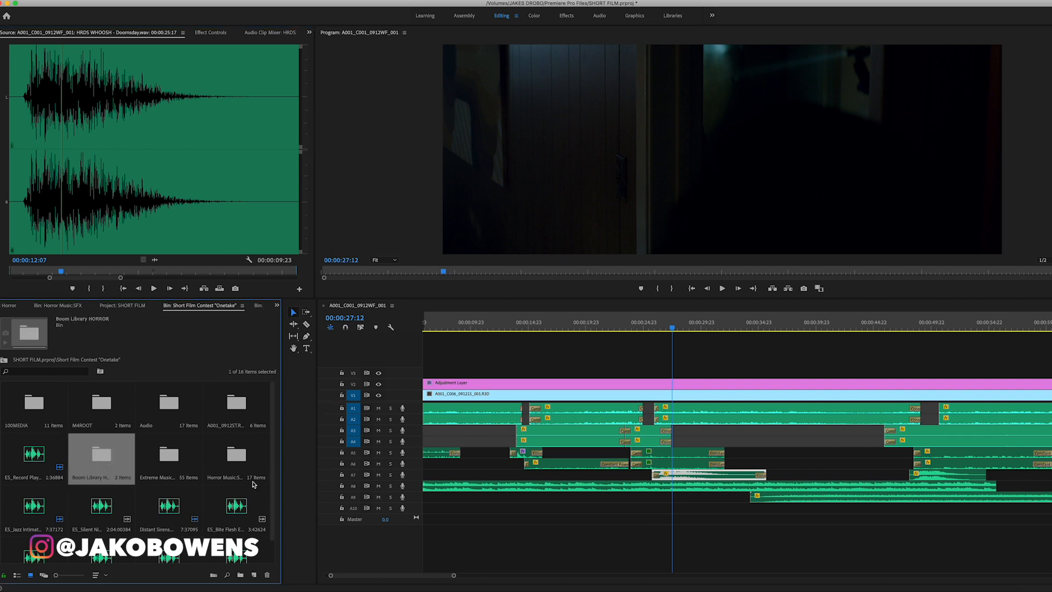
pyautogui.hscroll(5, 691, 439)
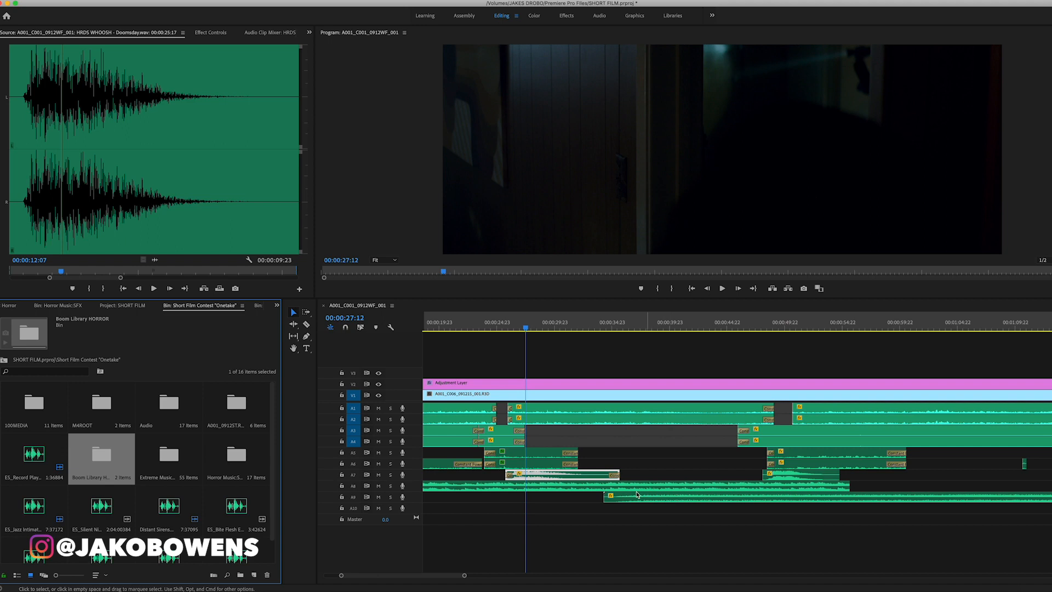
pyautogui.hscroll(5, 652, 470)
pyautogui.click(665, 326)
pyautogui.moveTo(667, 326)
pyautogui.mouseDown()
pyautogui.moveTo(677, 328)
pyautogui.moveTo(649, 330)
pyautogui.mouseUp()
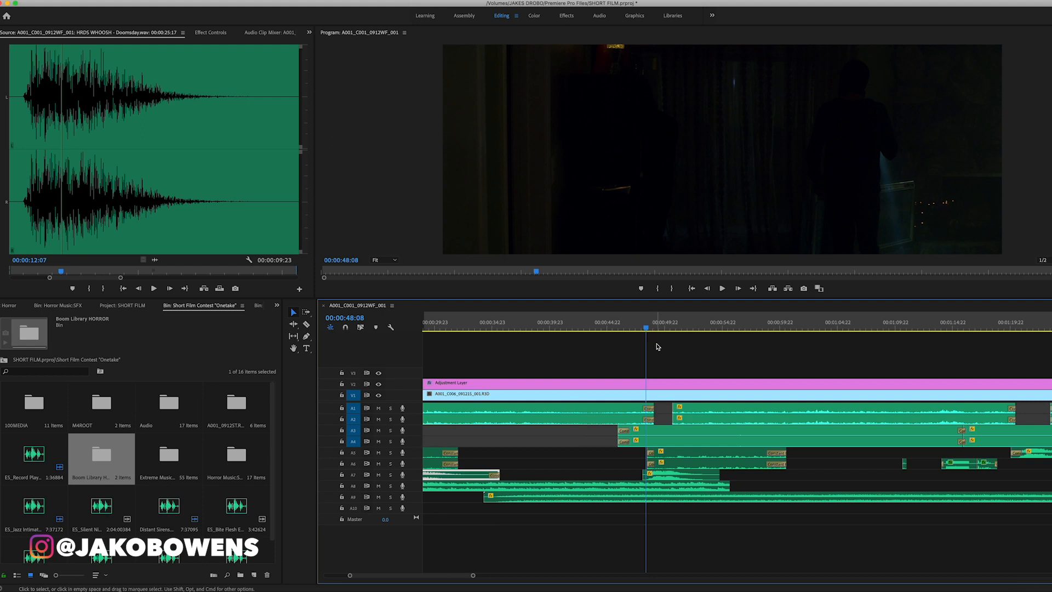
pyautogui.press('space')
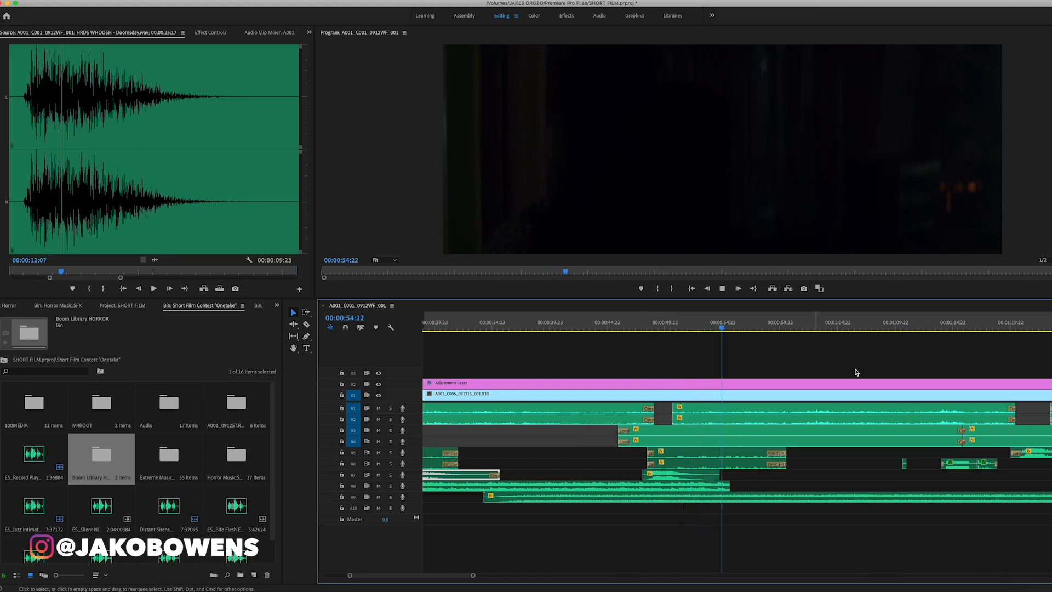
# Move the playhead to 00:01:15:02 and scrub on to 00:01:18:12 to review the footage there.
pyautogui.click(950, 327)
pyautogui.moveTo(951, 327); pyautogui.dragTo(955, 327)
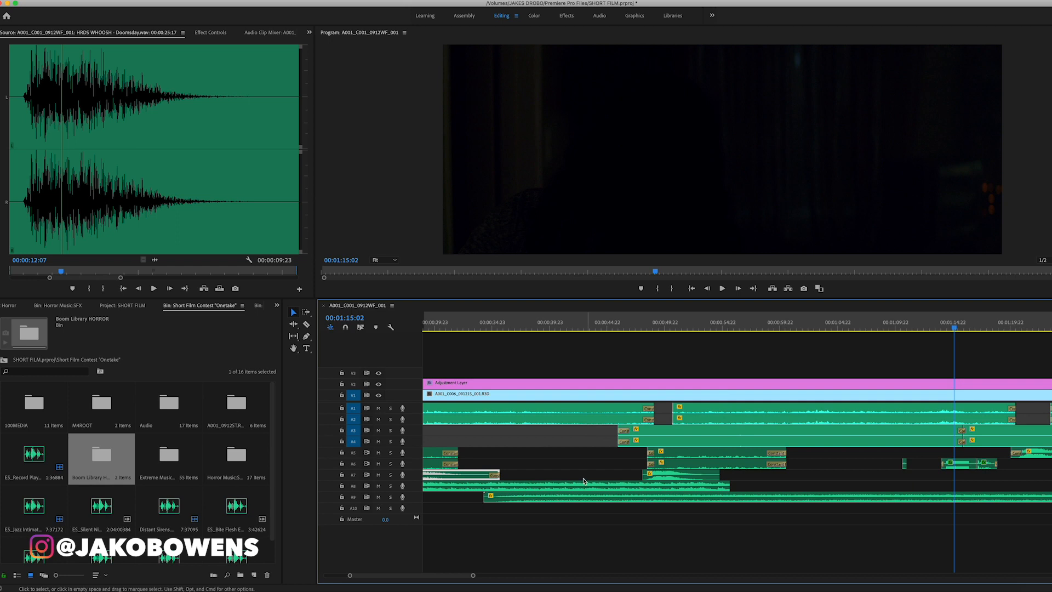
pyautogui.moveTo(352, 576); pyautogui.dragTo(340, 577)
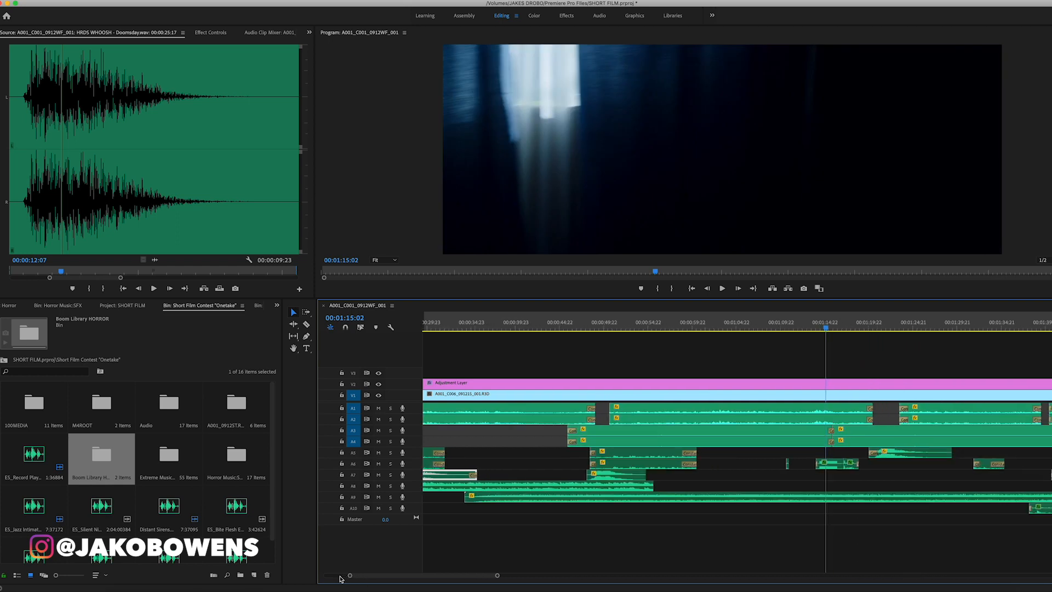
pyautogui.click(855, 328)
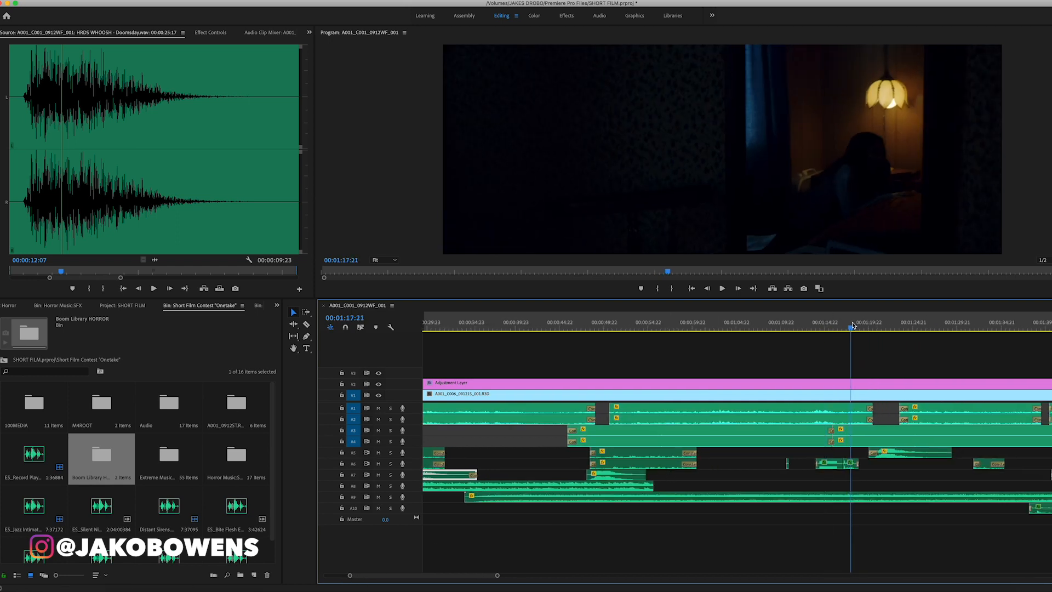
pyautogui.moveTo(858, 325)
pyautogui.mouseDown()
pyautogui.moveTo(882, 326)
pyautogui.moveTo(857, 326)
pyautogui.mouseUp()
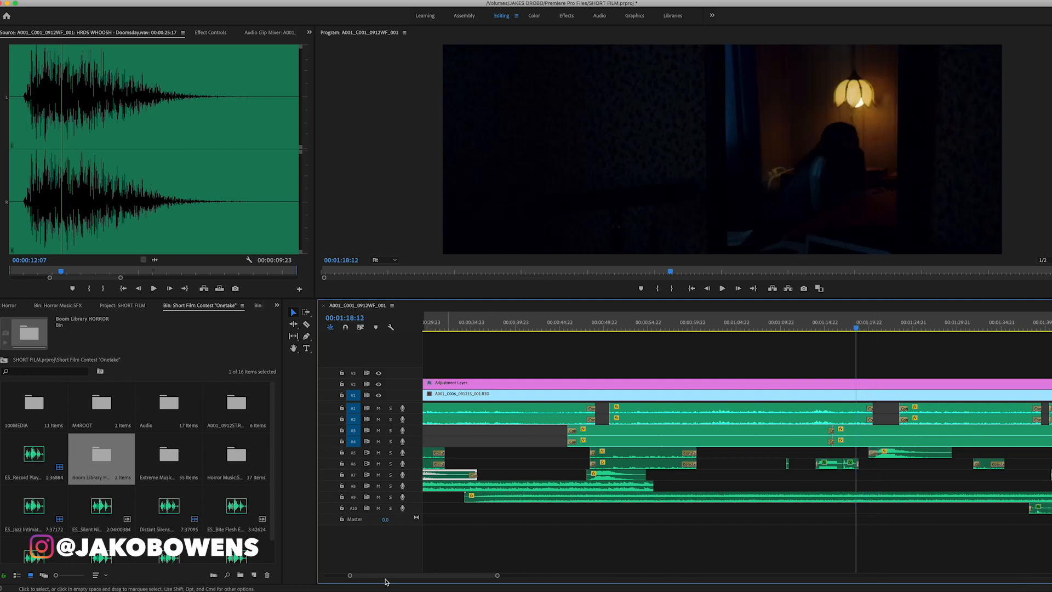
# Play the sequence from 00:01:17:18 to 00:01:23:06 and replay the passage with the sound effect on track A5.
pyautogui.moveTo(350, 576); pyautogui.dragTo(374, 575)
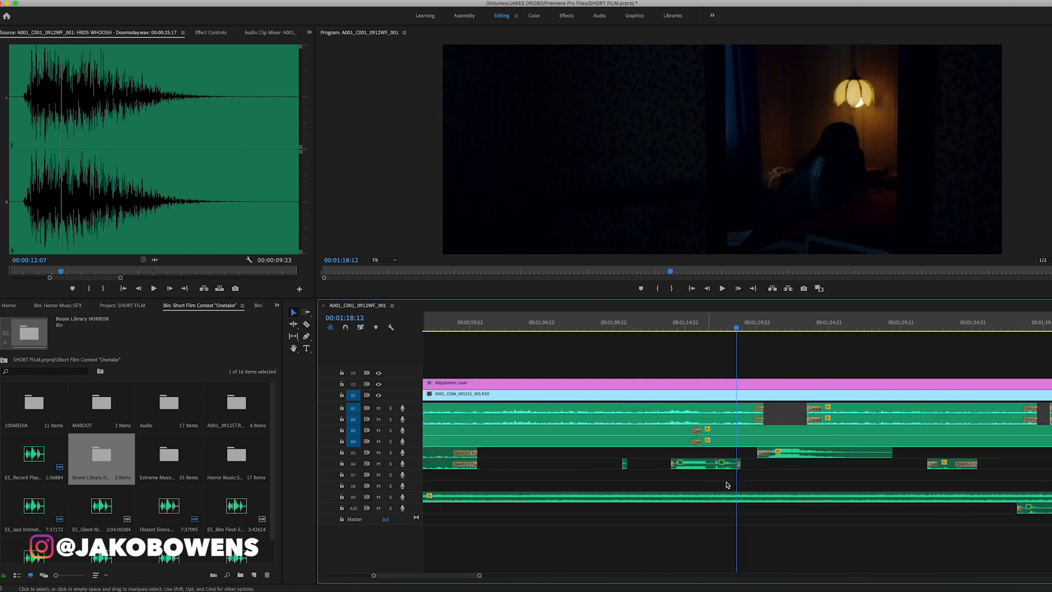
pyautogui.hscroll(5, 730, 489)
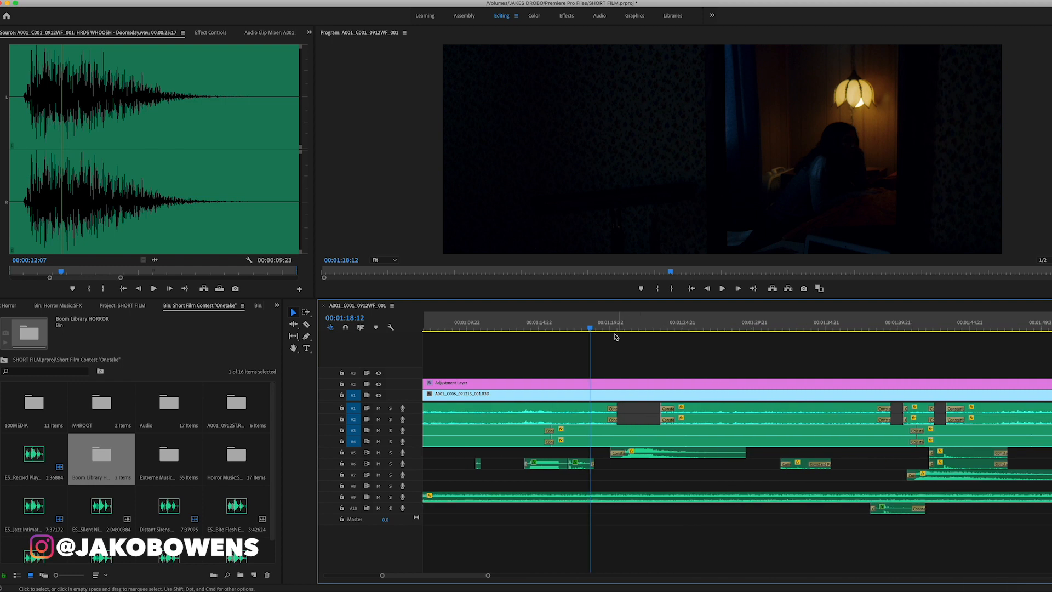
pyautogui.click(615, 326)
pyautogui.moveTo(617, 328); pyautogui.dragTo(579, 327)
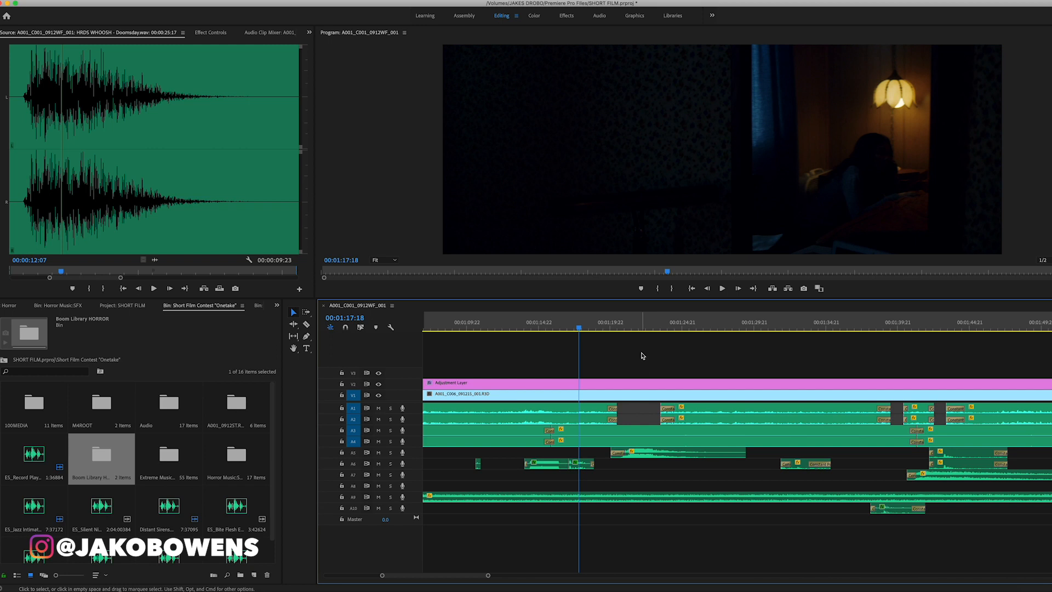
pyautogui.press('XF86AudioRaiseVolume')
pyautogui.press('space')
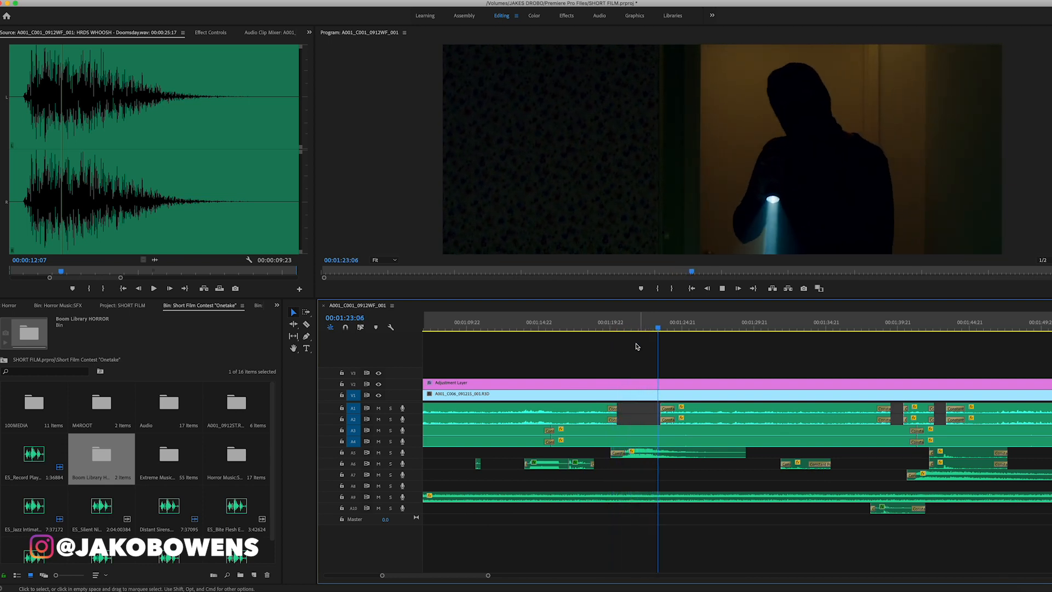
pyautogui.click(620, 326)
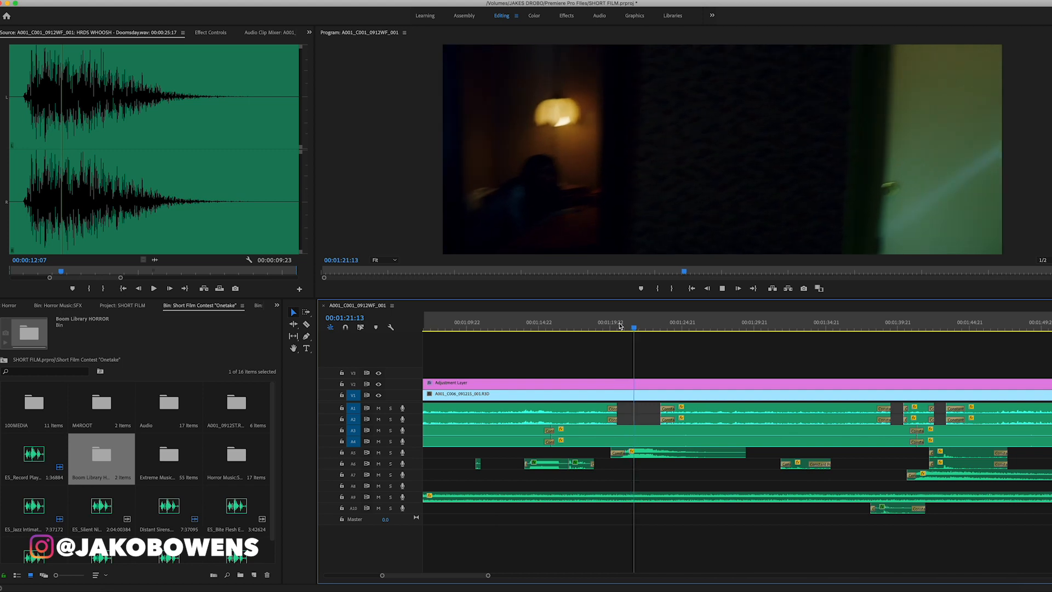
pyautogui.press('space')
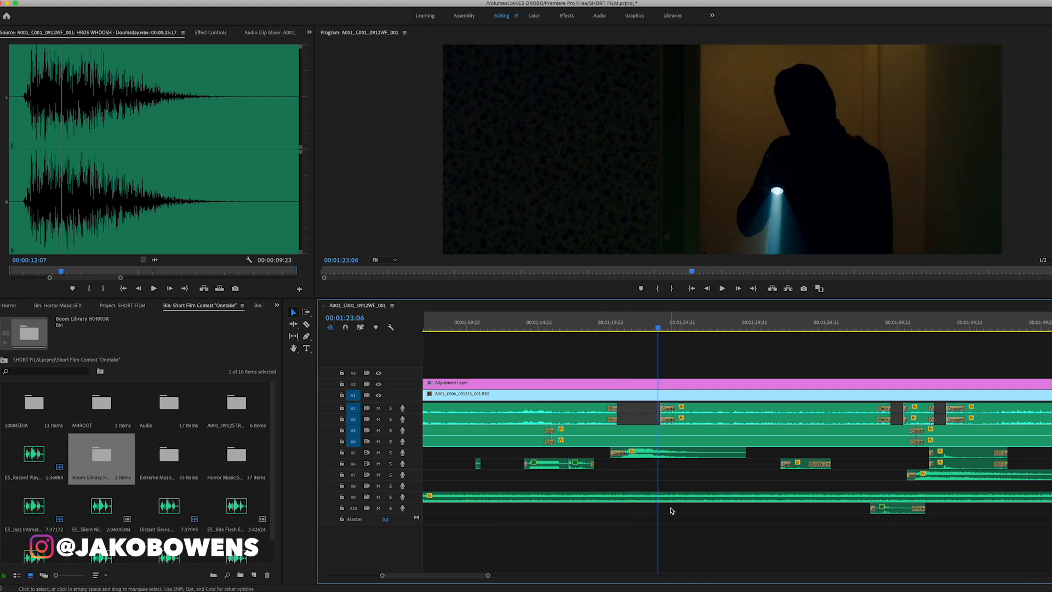
# Scrub the sequence past 00:01:32:20 to 00:01:39:04 and play to 00:01:40:21 to hear the effect on track A10.
pyautogui.moveTo(382, 576); pyautogui.dragTo(348, 578)
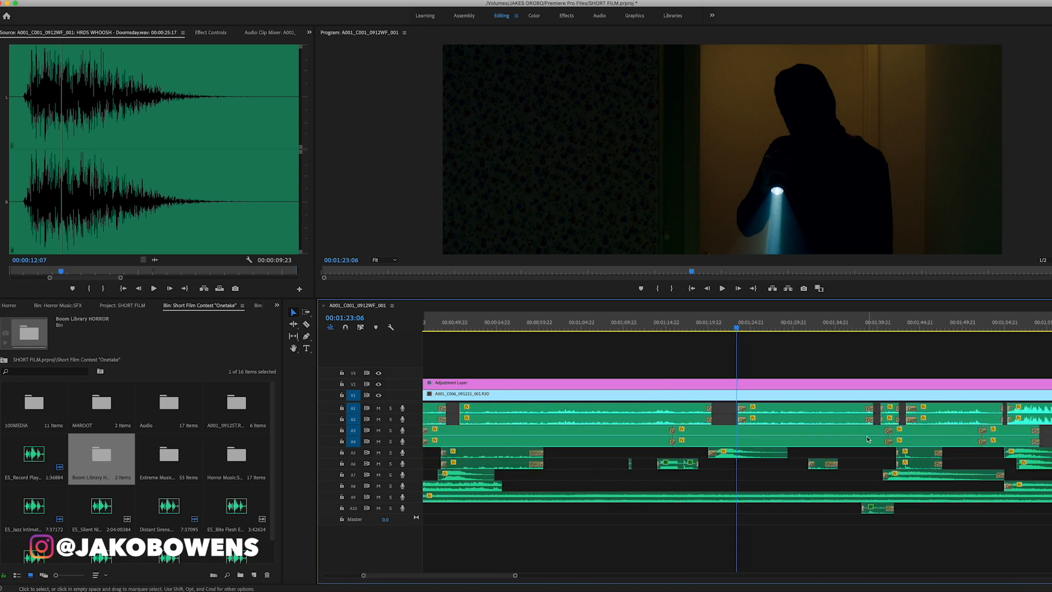
pyautogui.hscroll(5, 867, 440)
pyautogui.hscroll(2, 866, 440)
pyautogui.click(660, 324)
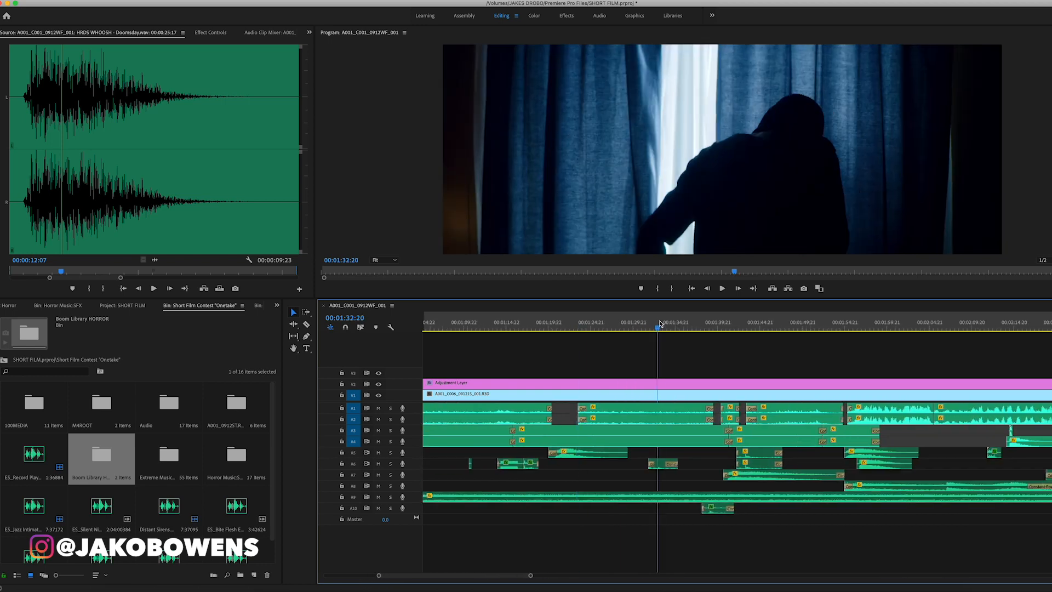
pyautogui.click(713, 326)
pyautogui.moveTo(714, 327)
pyautogui.mouseDown()
pyautogui.moveTo(747, 327)
pyautogui.moveTo(711, 328)
pyautogui.mouseUp()
pyautogui.moveTo(379, 575); pyautogui.dragTo(437, 568)
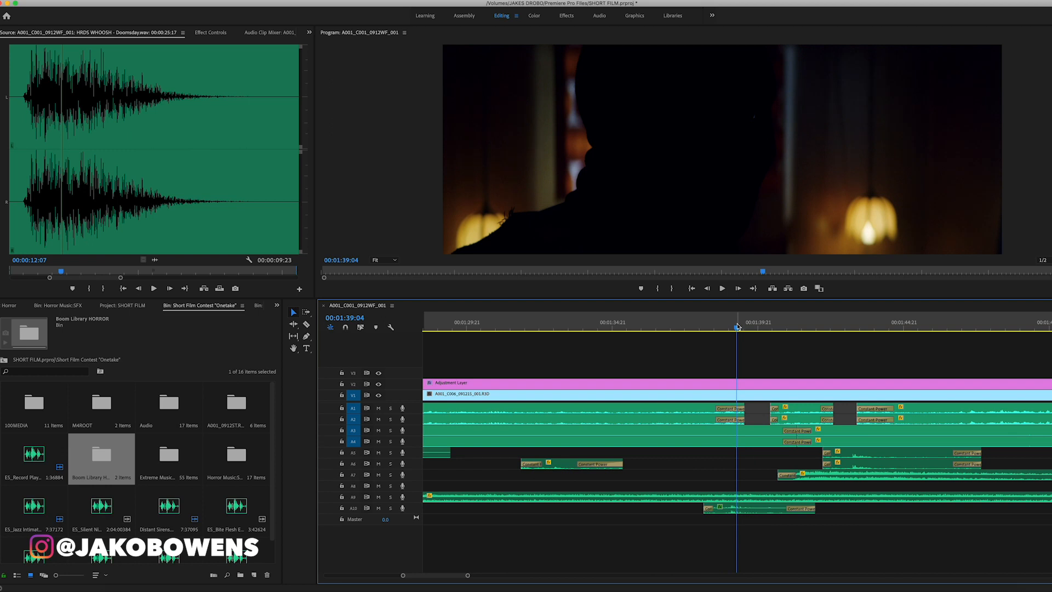
pyautogui.press('space')
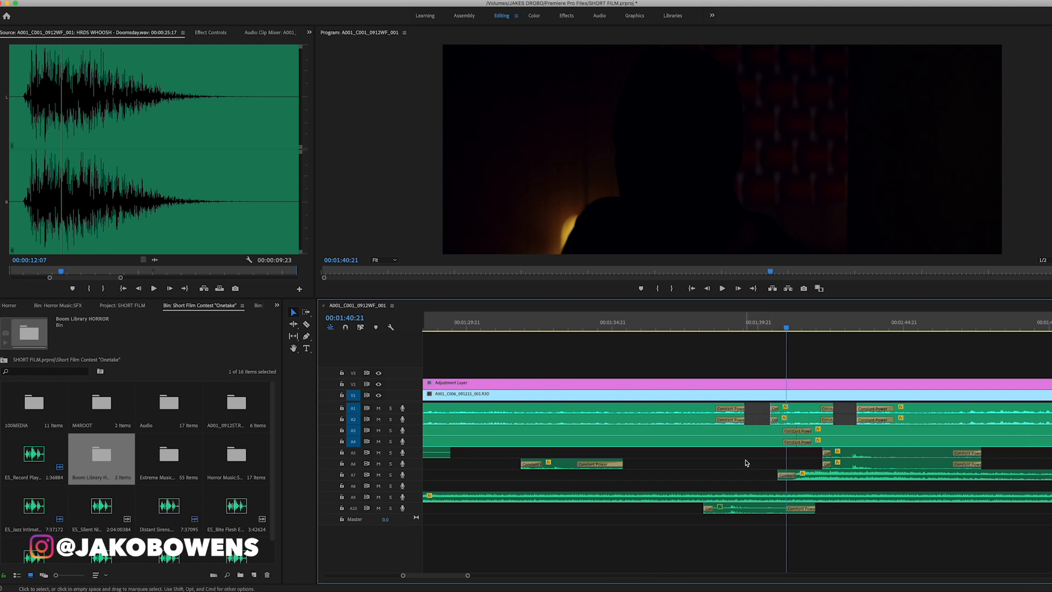
# Move the playhead to 00:01:38:23 and audition the ZOOM0025_TrLR.WAV clip from track A10 in the Source monitor.
pyautogui.click(736, 329)
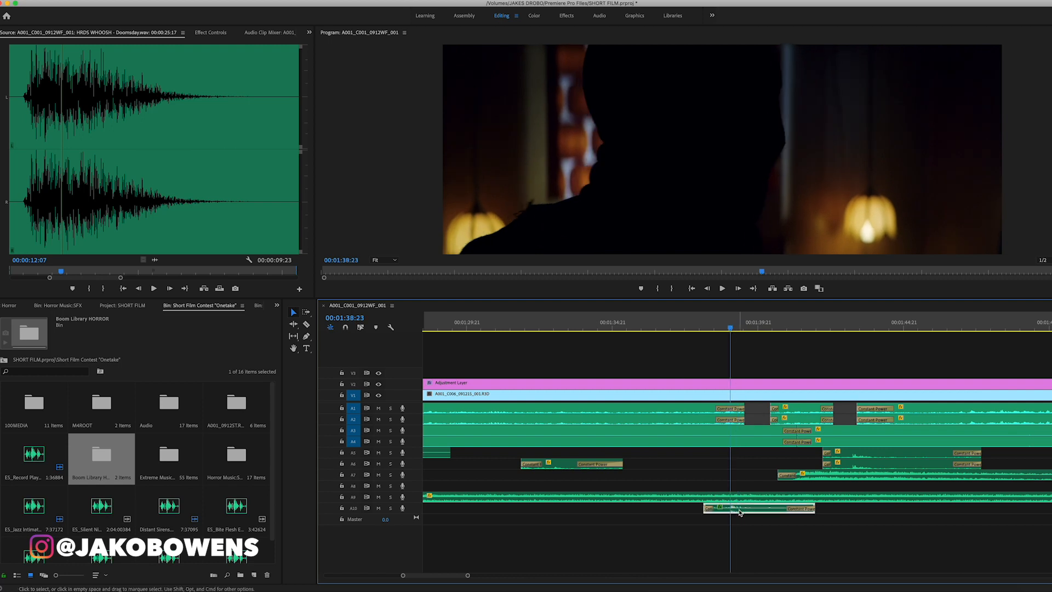
pyautogui.doubleClick(739, 508)
pyautogui.click(69, 101)
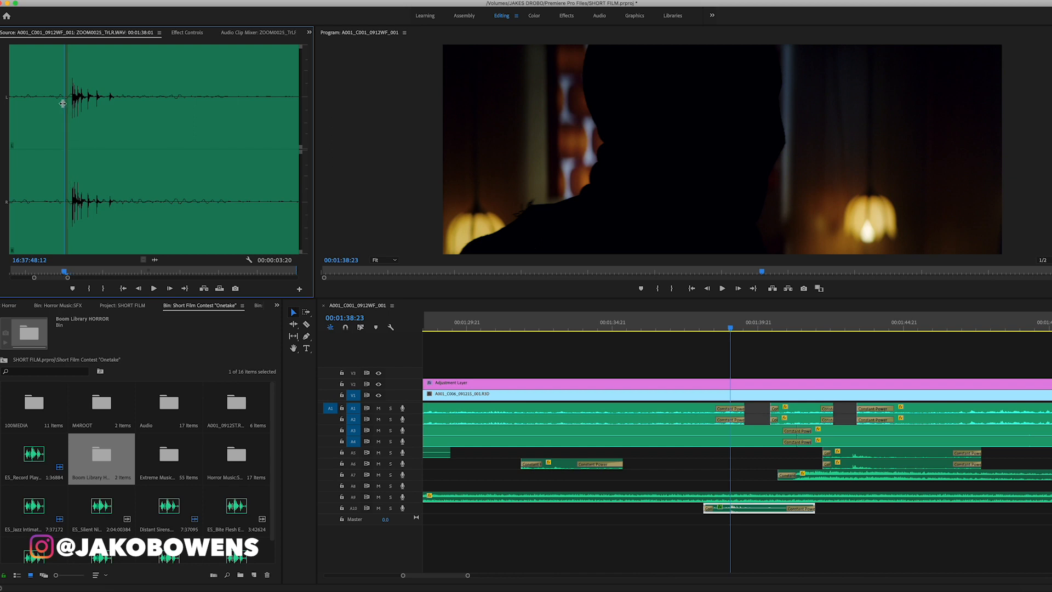
pyautogui.press('space')
pyautogui.click(69, 113)
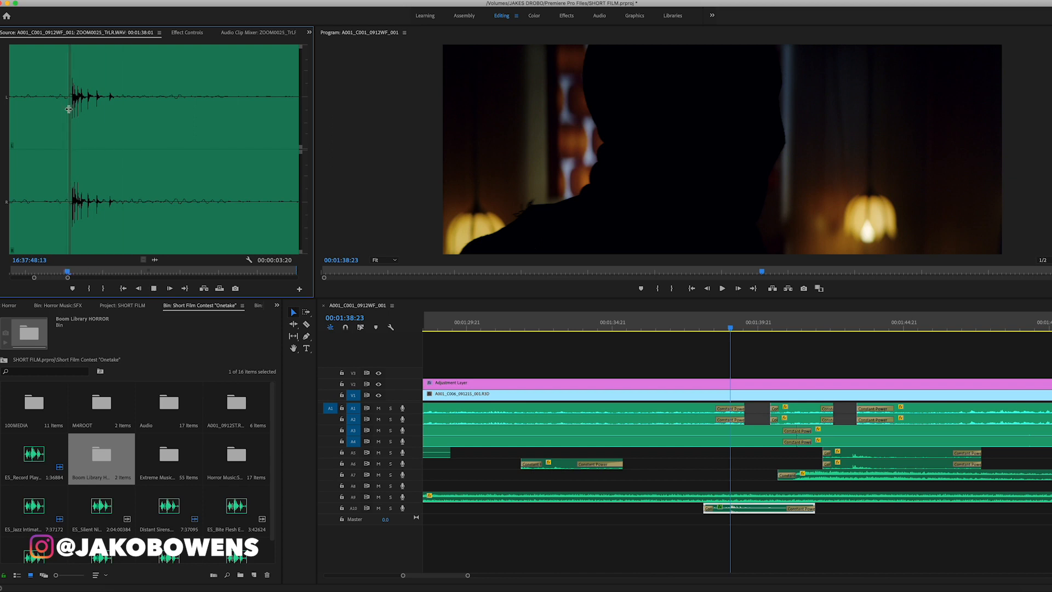
pyautogui.click(50, 109)
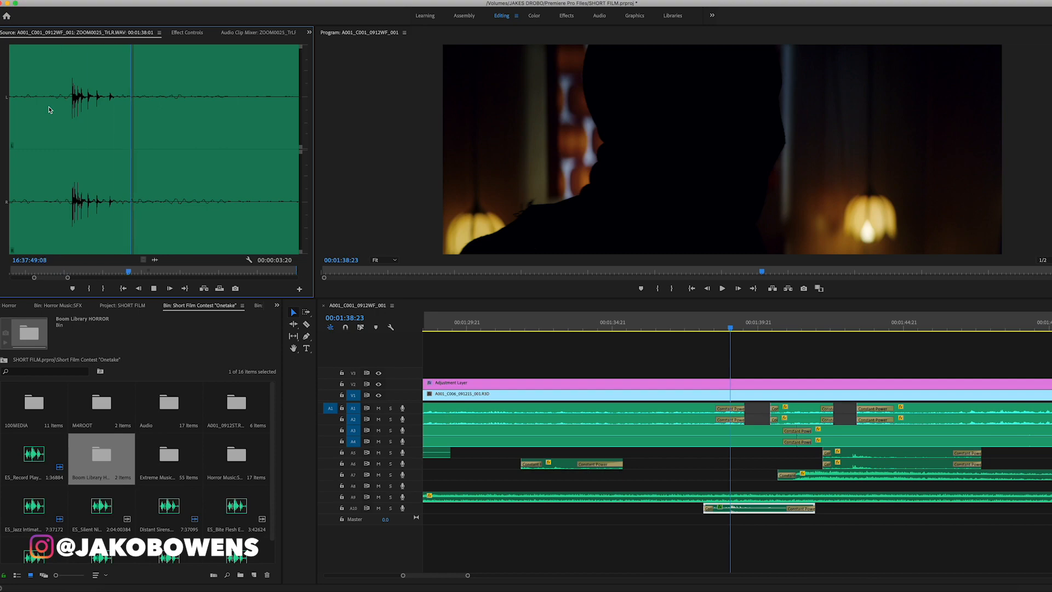
pyautogui.press('space')
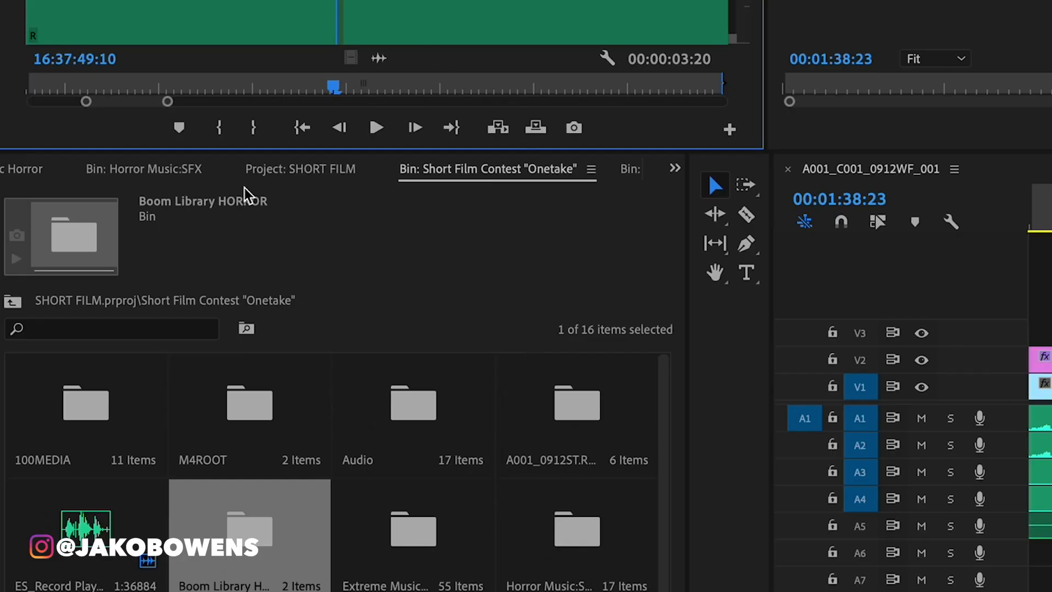
# Show the effects library with its search field active, and briefly select the empty gap on track A6.
pyautogui.click(674, 169)
pyautogui.click(704, 266)
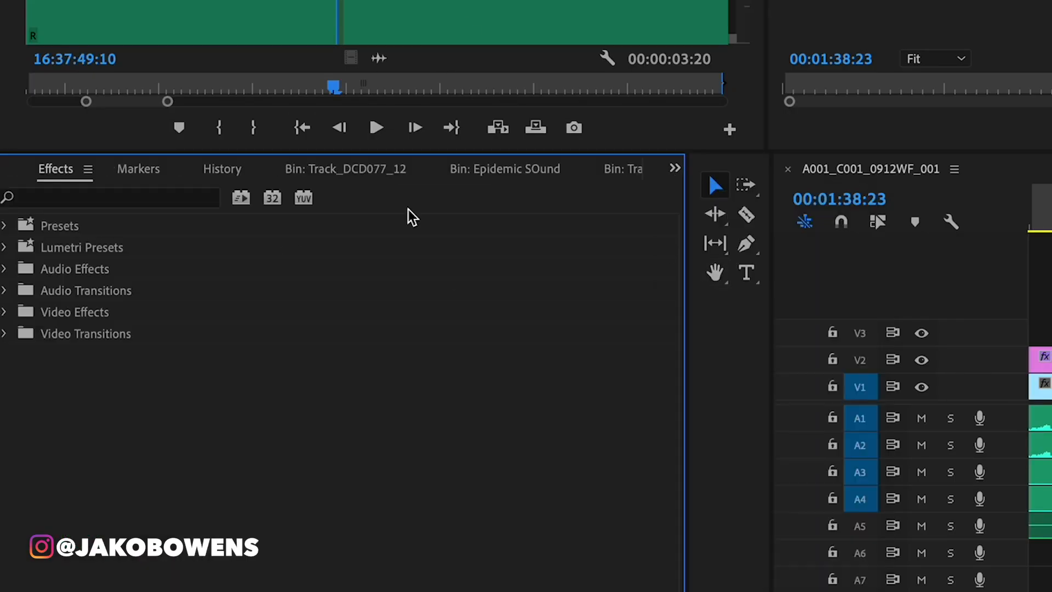
pyautogui.click(109, 196)
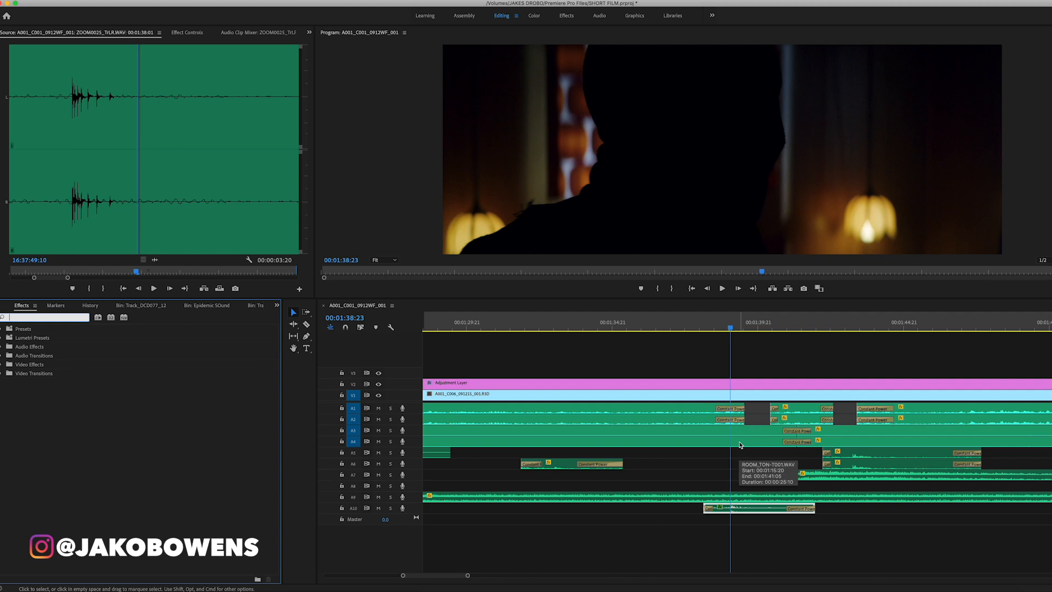
pyautogui.click(752, 465)
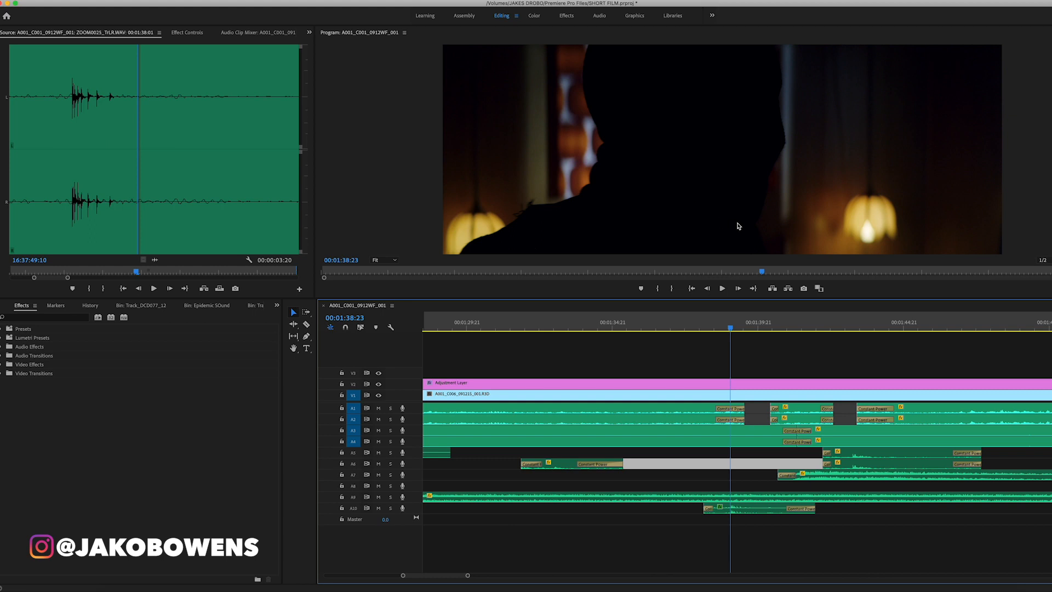
pyautogui.click(769, 369)
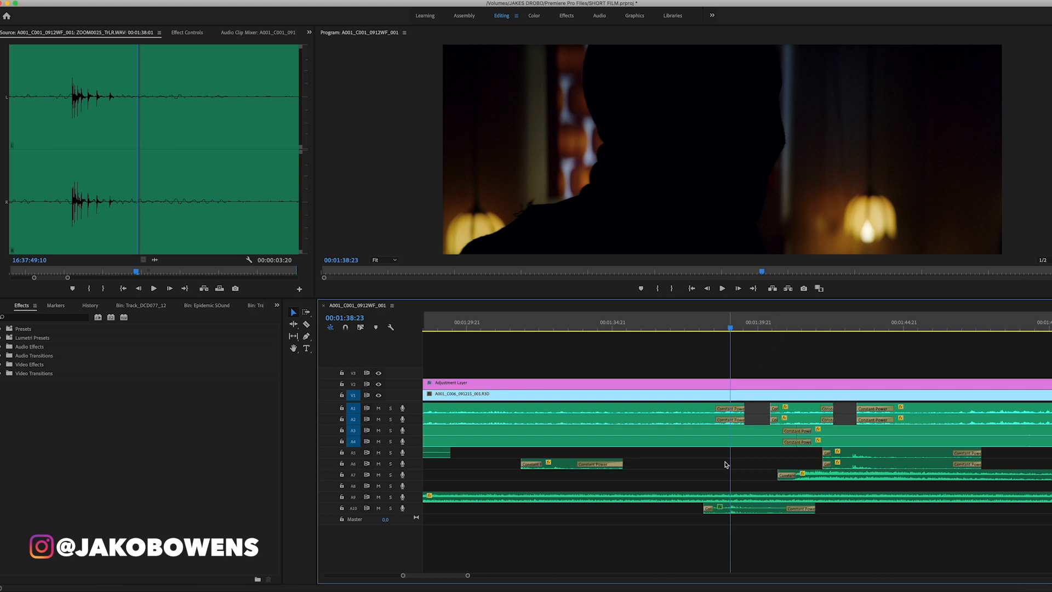
# Play the sequence from 00:01:41:06 and replay it from about 00:01:42 to hear the layered clips on tracks A5 to A7.
pyautogui.moveTo(403, 575); pyautogui.dragTo(377, 582)
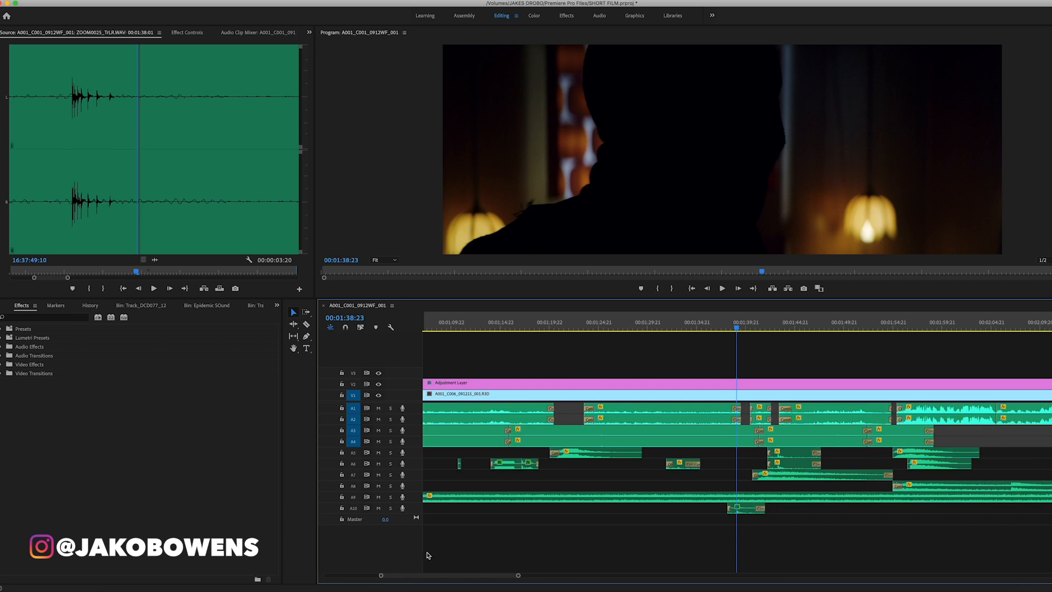
pyautogui.moveTo(781, 323); pyautogui.dragTo(759, 326)
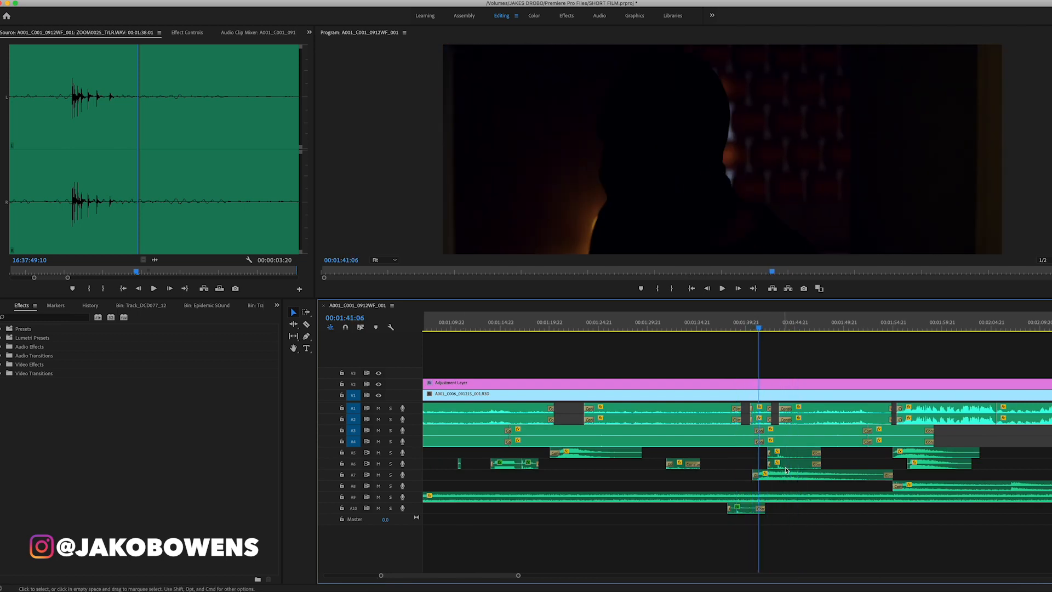
pyautogui.press('space')
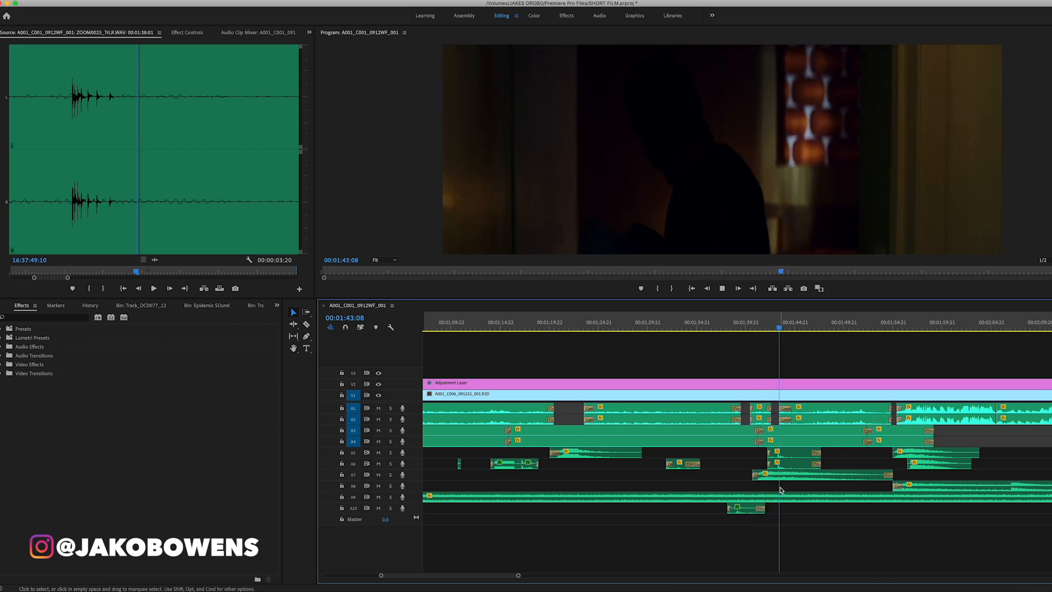
pyautogui.press('space')
pyautogui.click(763, 328)
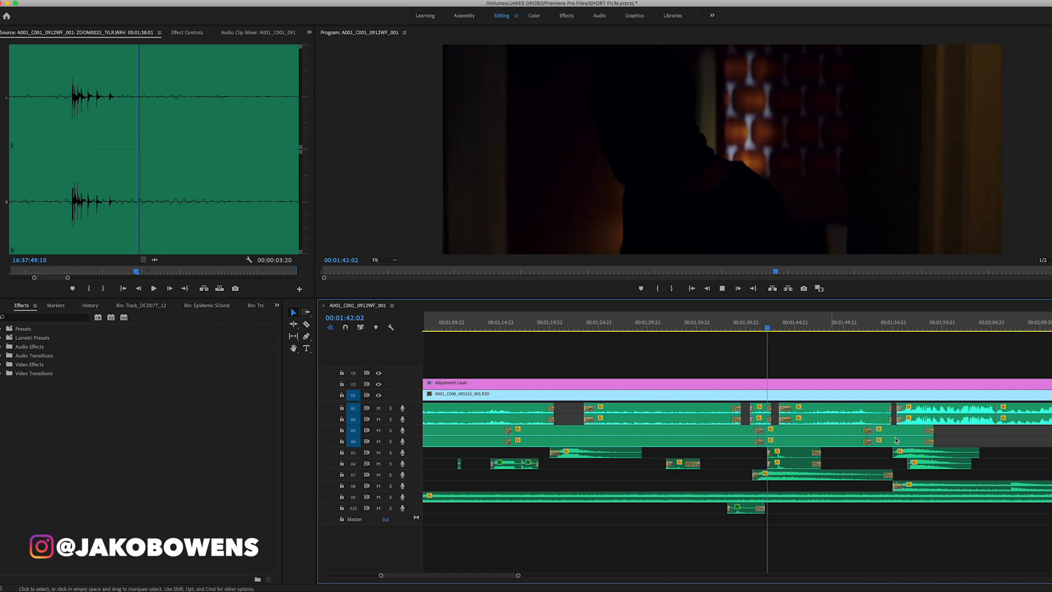
pyautogui.scroll(-5, 784, 465)
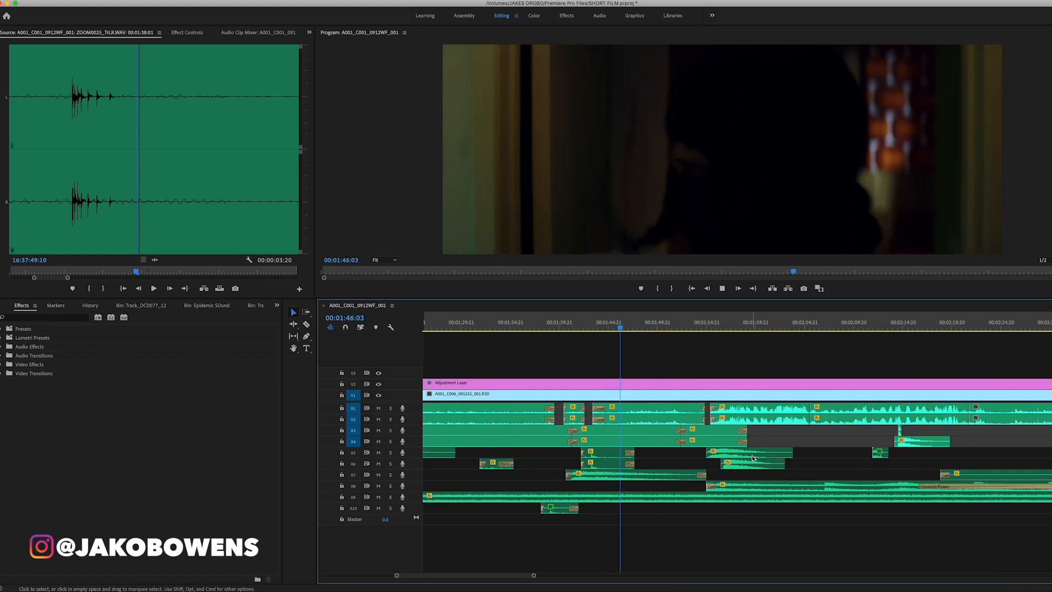
pyautogui.click(583, 324)
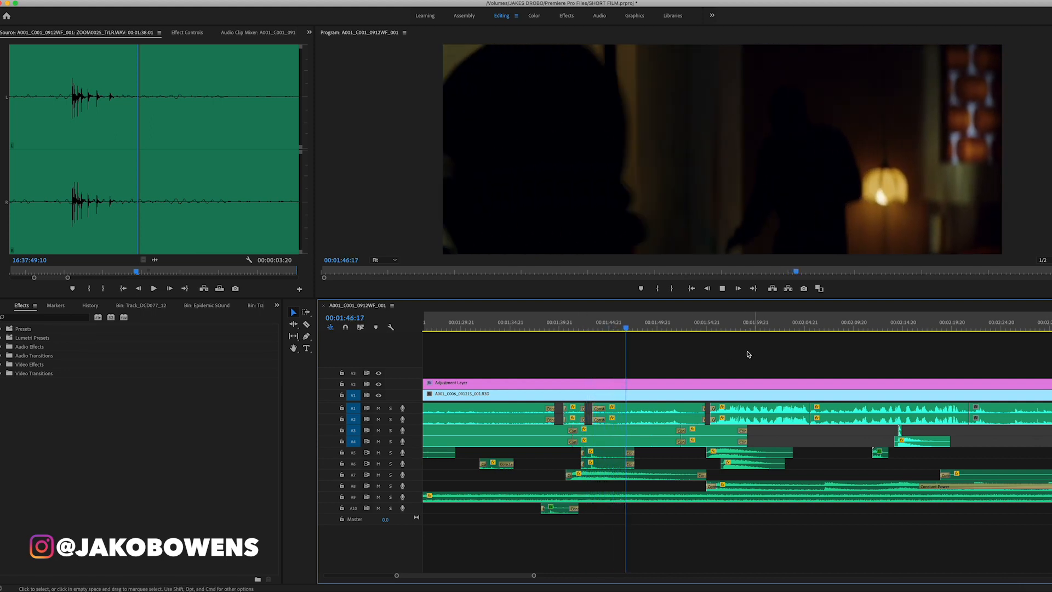
# Move the playhead to 00:01:55:13 and on to 00:02:12:11 at the short clip on track A5.
pyautogui.click(713, 325)
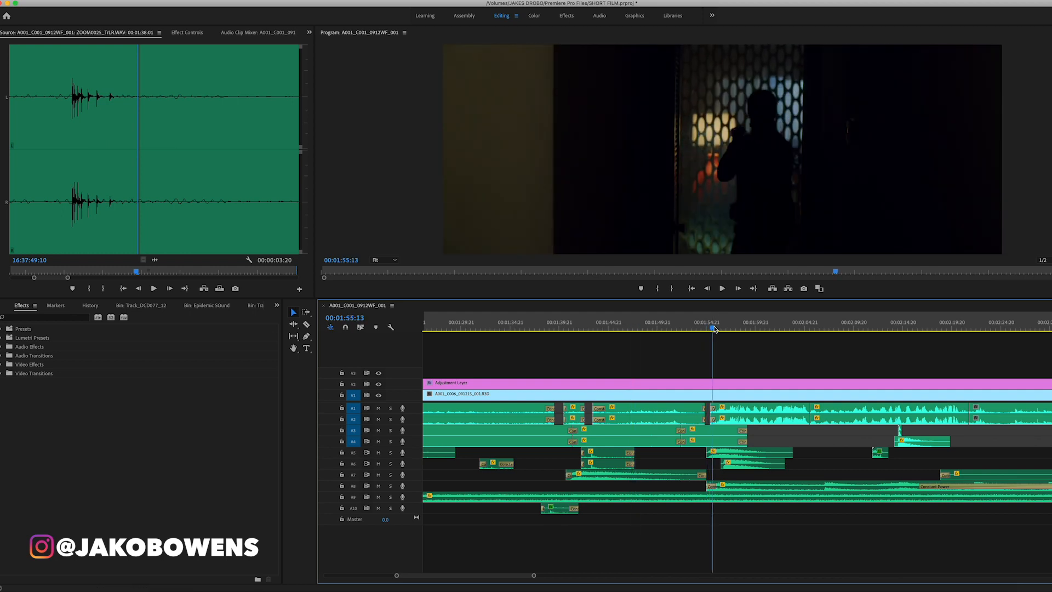
pyautogui.click(879, 324)
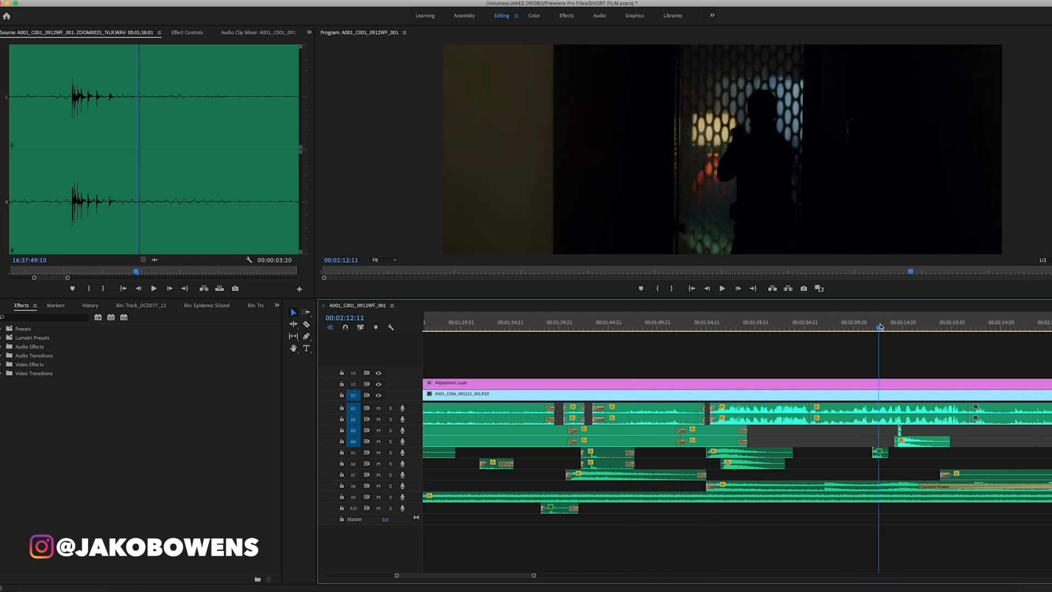
# Move the playhead to 00:02:12:06 over the short clip on track A5.
pyautogui.moveTo(396, 575); pyautogui.dragTo(433, 575)
pyautogui.moveTo(737, 328); pyautogui.dragTo(731, 327)
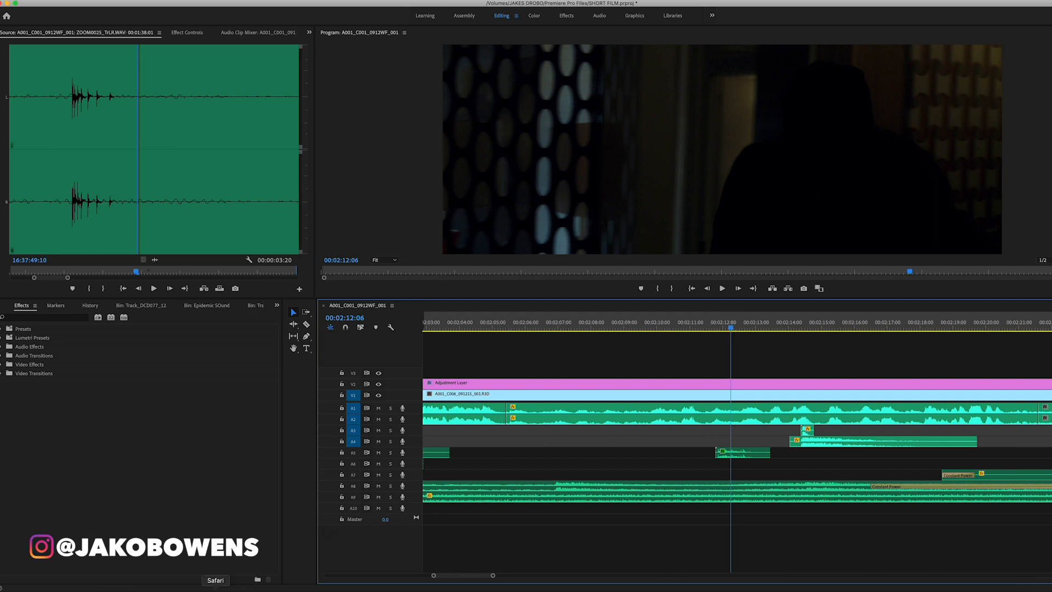
# Switch to the Epidemic Sound site in Safari, open its SFX section, search for "bite" and look through the results.
pyautogui.click(246, 590)
pyautogui.click(431, 111)
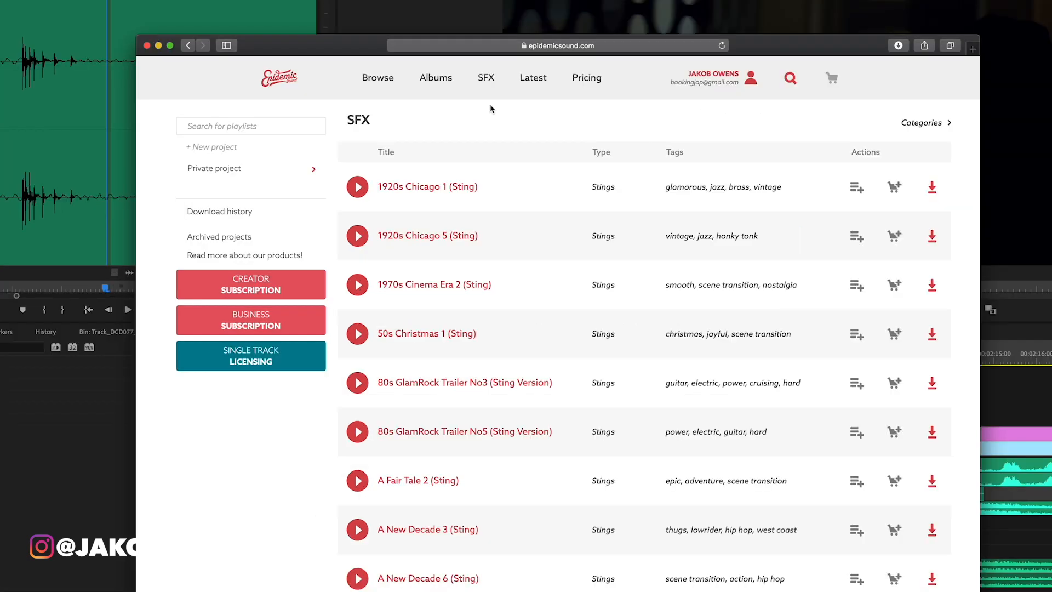
pyautogui.click(803, 87)
pyautogui.write('bite')
pyautogui.press('Return')
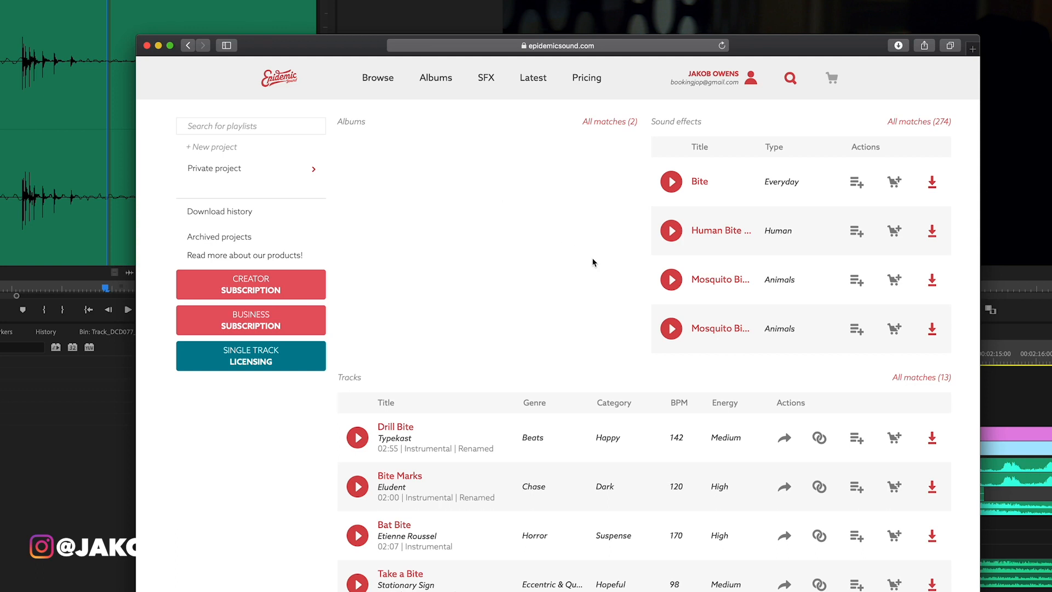
pyautogui.scroll(-10, 587, 311)
pyautogui.scroll(6, 482, 254)
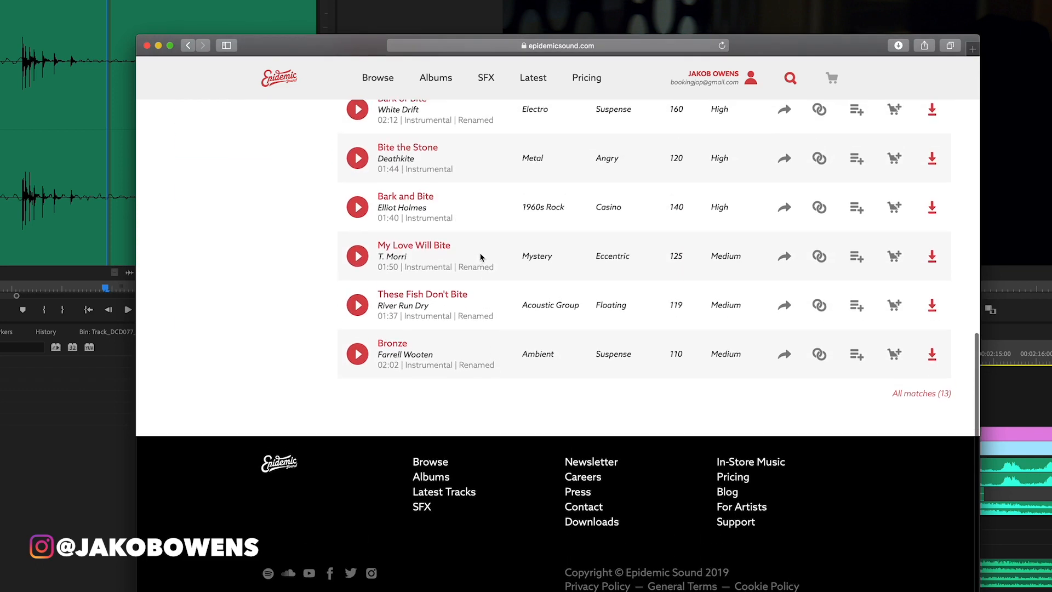
pyautogui.scroll(-2, 481, 260)
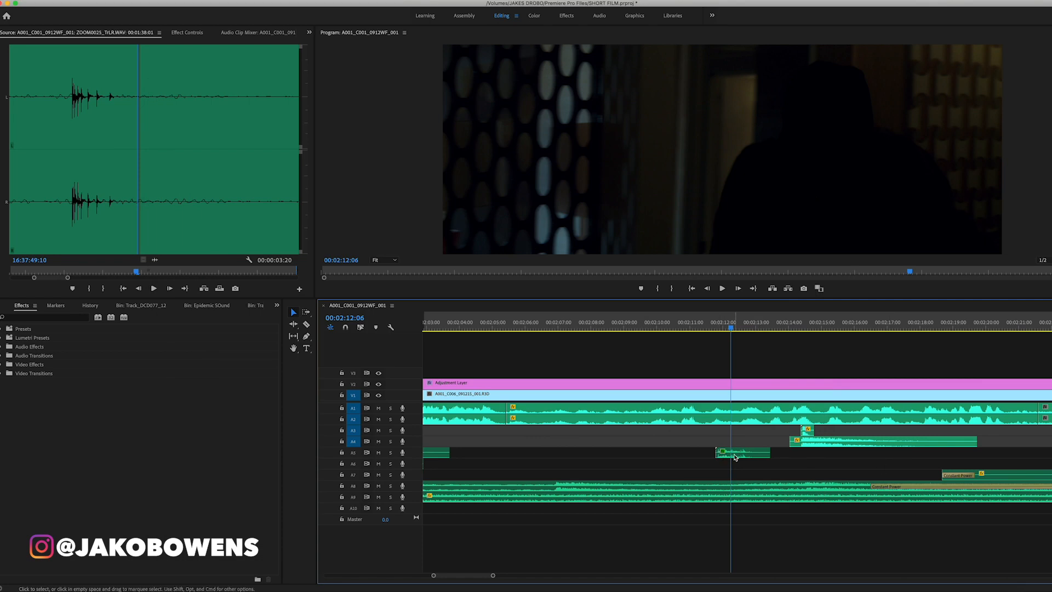
# Return to Premiere Pro, open the ES_Bite Flesh Juicy clip from track A5 in the Source monitor and audition it from its start.
pyautogui.click(736, 458)
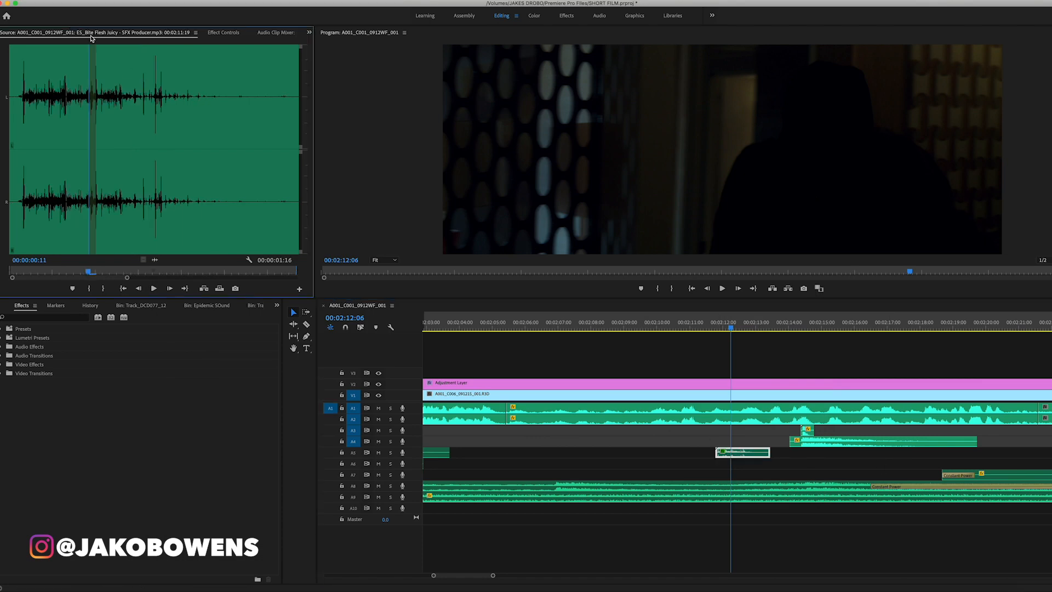
pyautogui.moveTo(46, 112); pyautogui.dragTo(20, 113)
pyautogui.press('space')
pyautogui.click(18, 105)
pyautogui.press('space')
pyautogui.press('space')
# Show the bite clip's effect controls to examine its volume level and Studio Reverb effect.
pyautogui.click(774, 466)
pyautogui.doubleClick(748, 454)
pyautogui.click(223, 34)
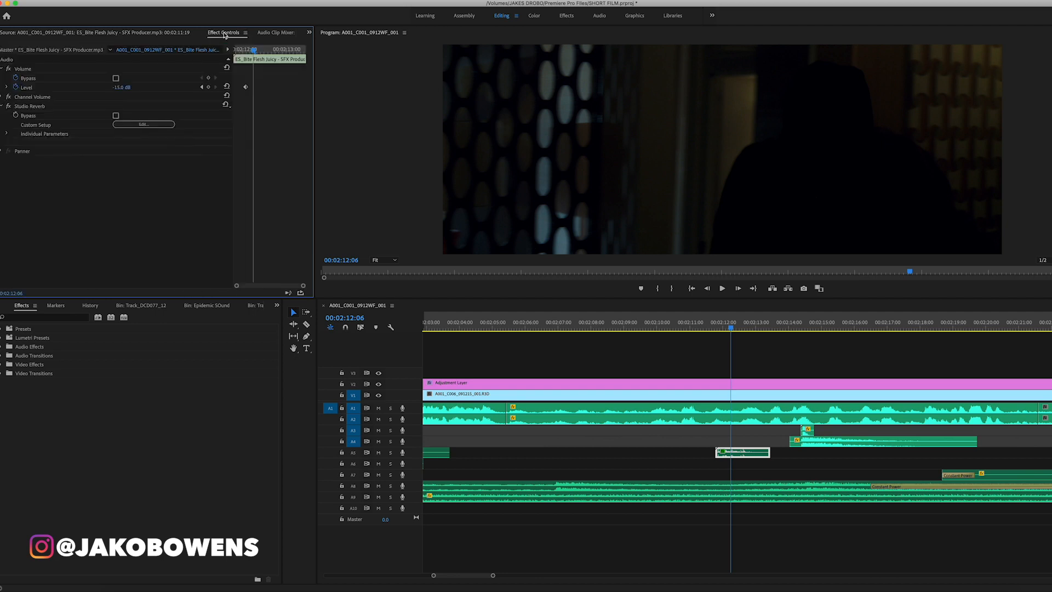
pyautogui.doubleClick(746, 457)
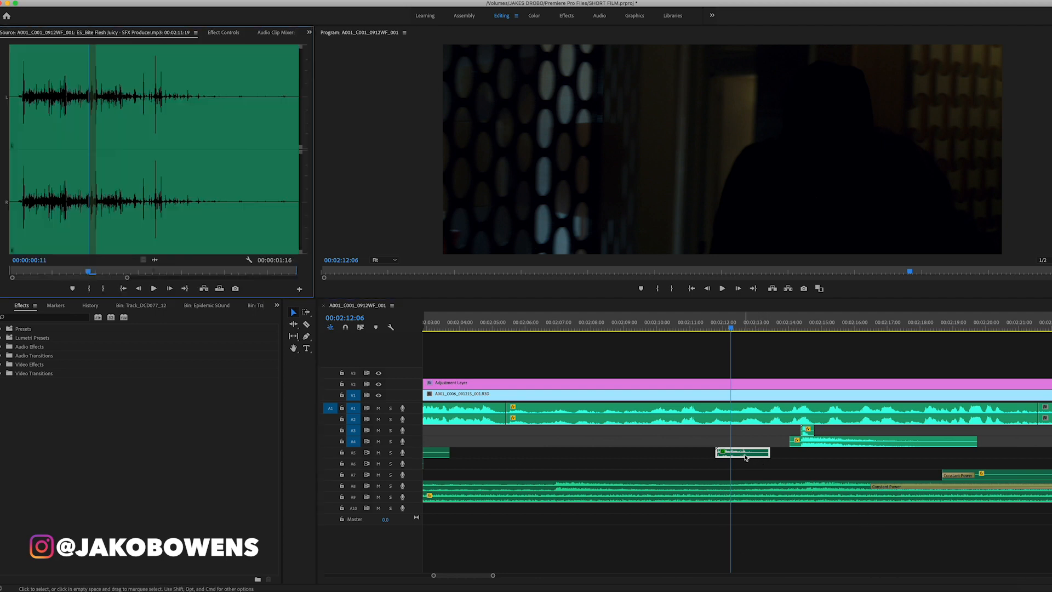
pyautogui.click(227, 34)
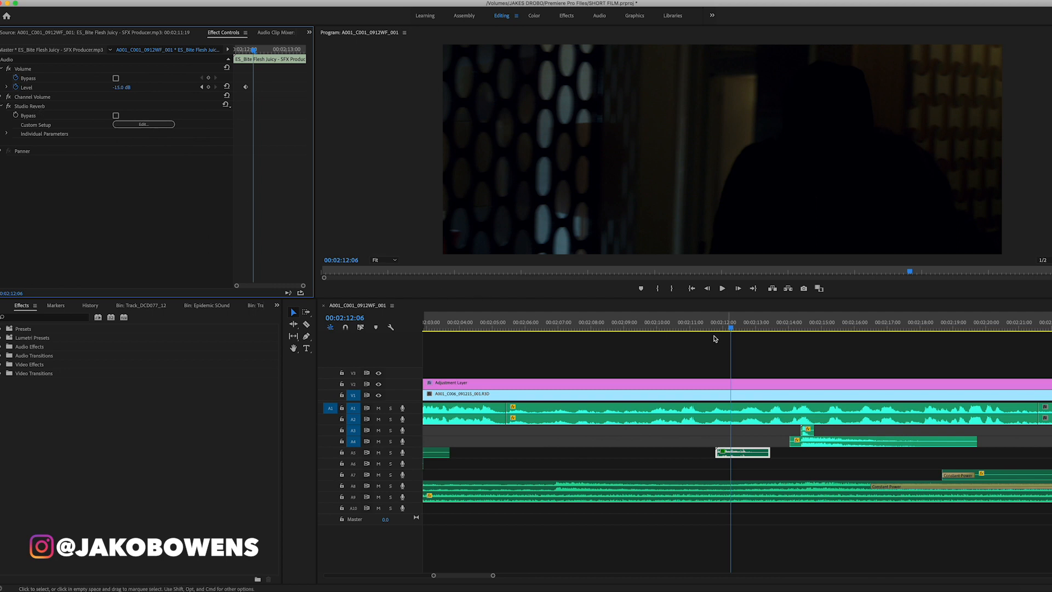
# Play the sequence from about 00:02:10 at a raised system volume to hear the bite clip in context.
pyautogui.moveTo(715, 329); pyautogui.dragTo(678, 326)
pyautogui.press('space')
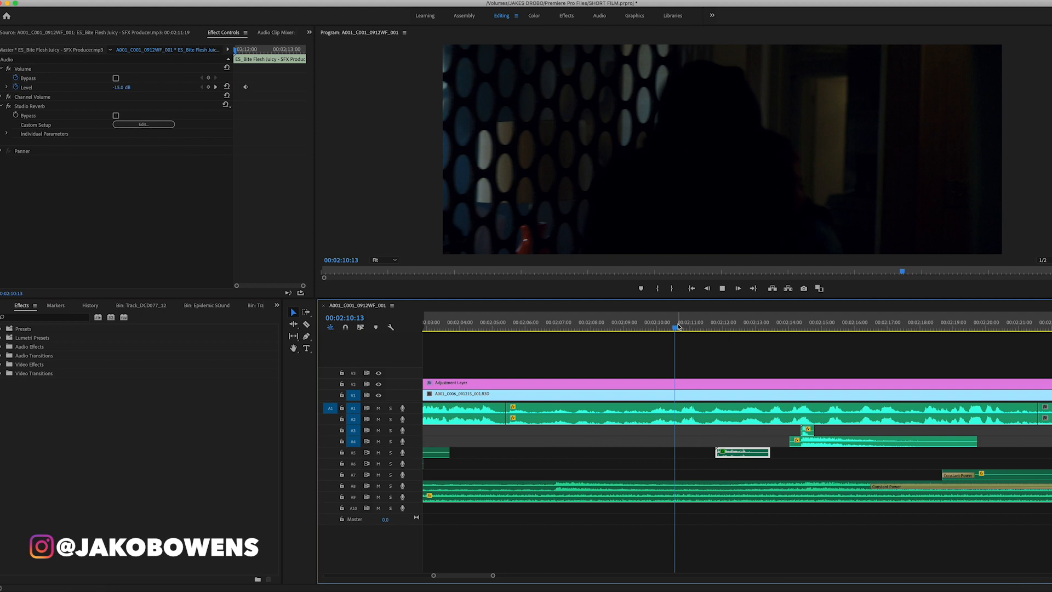
pyautogui.press('XF86AudioRaiseVolume')
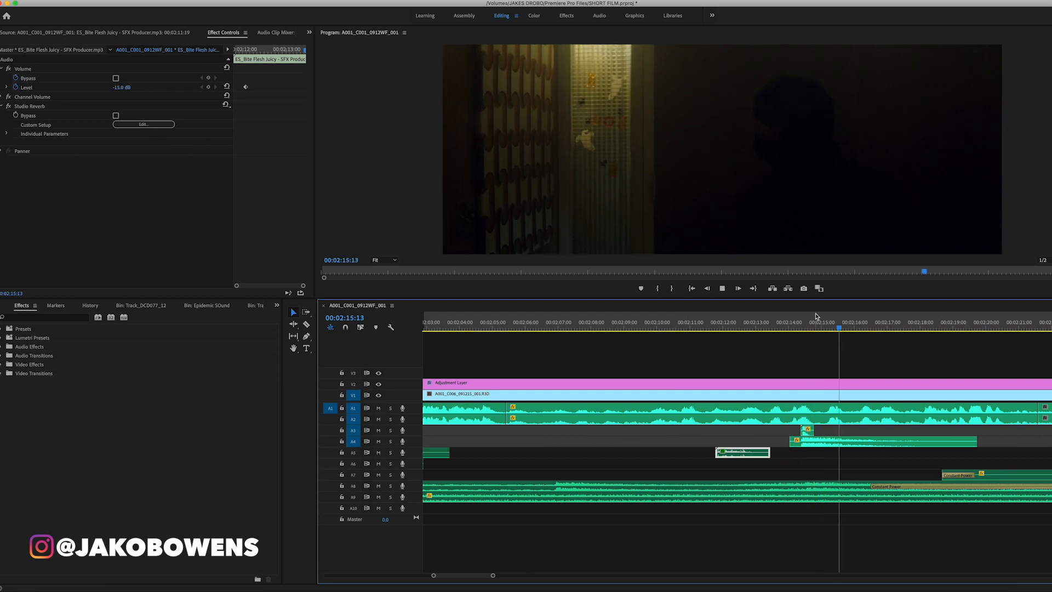
# Open the ES_Impact Human Body 1 clip at 00:02:14:10 in the Source monitor, and briefly revisit the Epidemic Sound results in Safari.
pyautogui.click(802, 326)
pyautogui.doubleClick(806, 430)
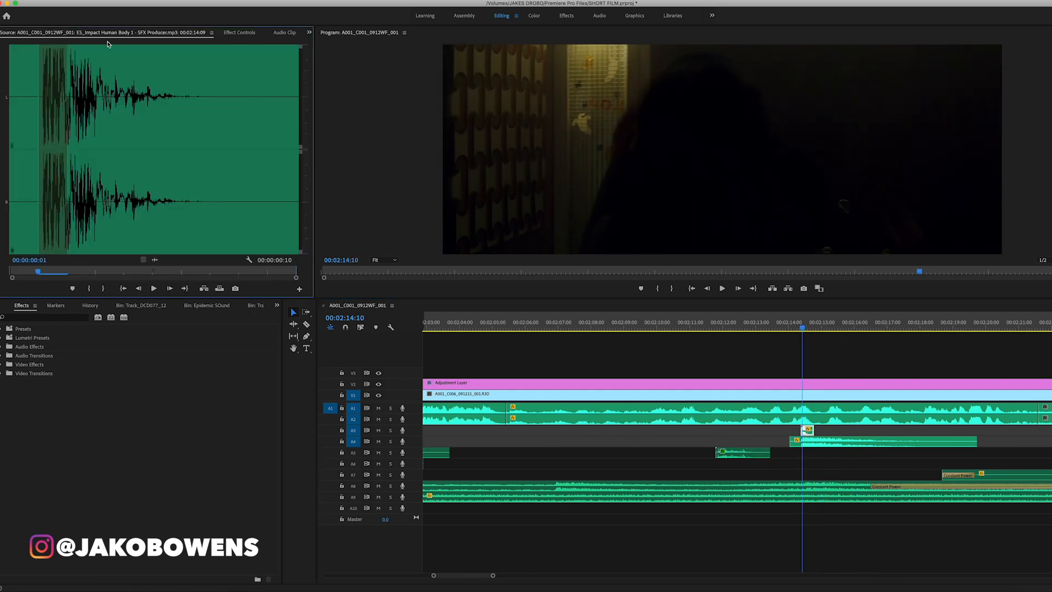
pyautogui.click(215, 591)
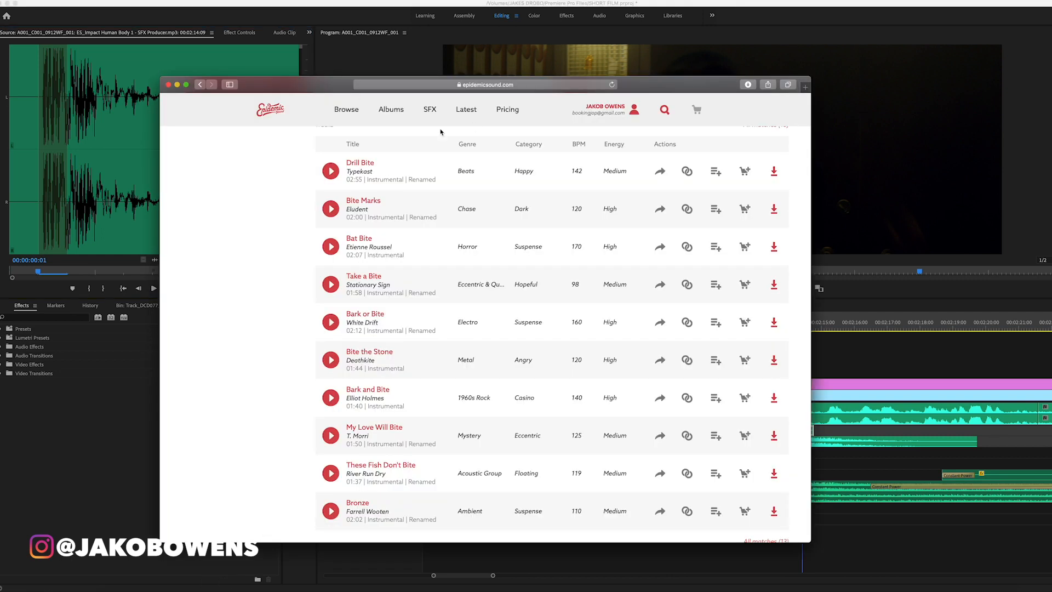
pyautogui.scroll(5, 348, 224)
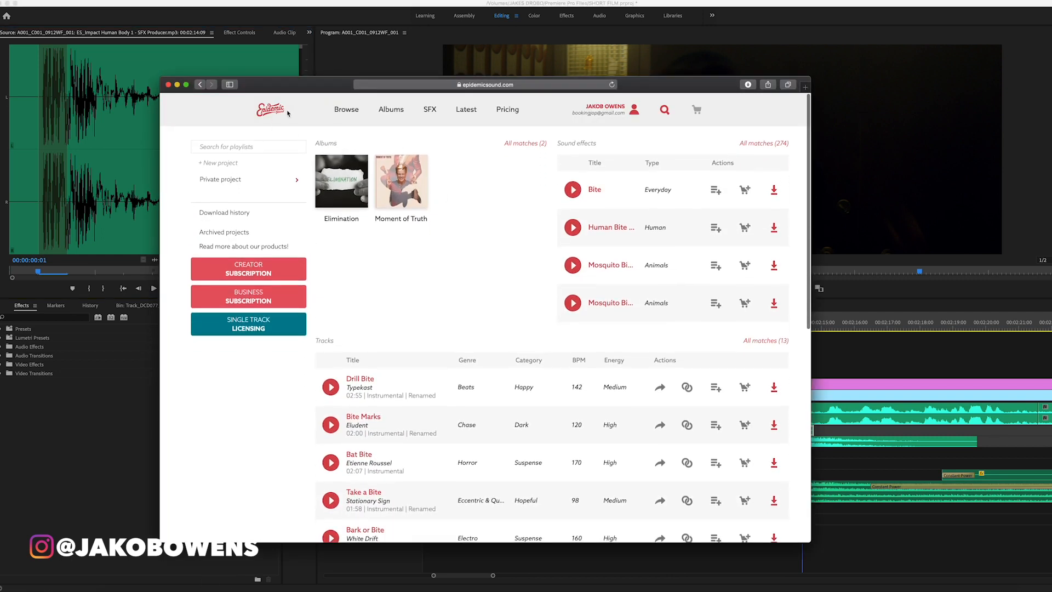
pyautogui.click(820, 315)
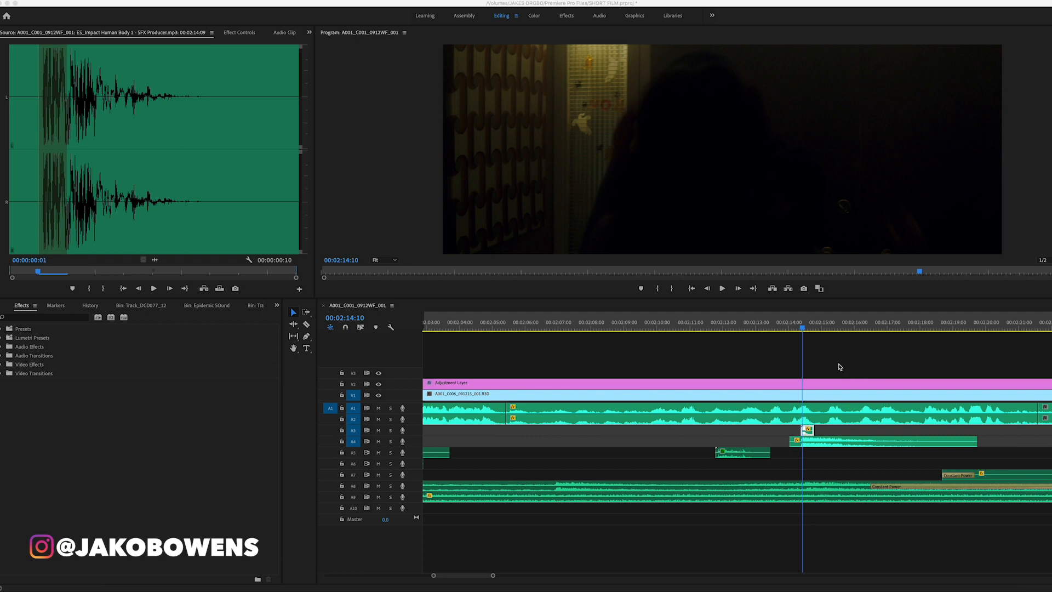
# Open the HRDS BOOM - The Big End.wav clip from track A4 in the Source monitor and audition it.
pyautogui.doubleClick(809, 442)
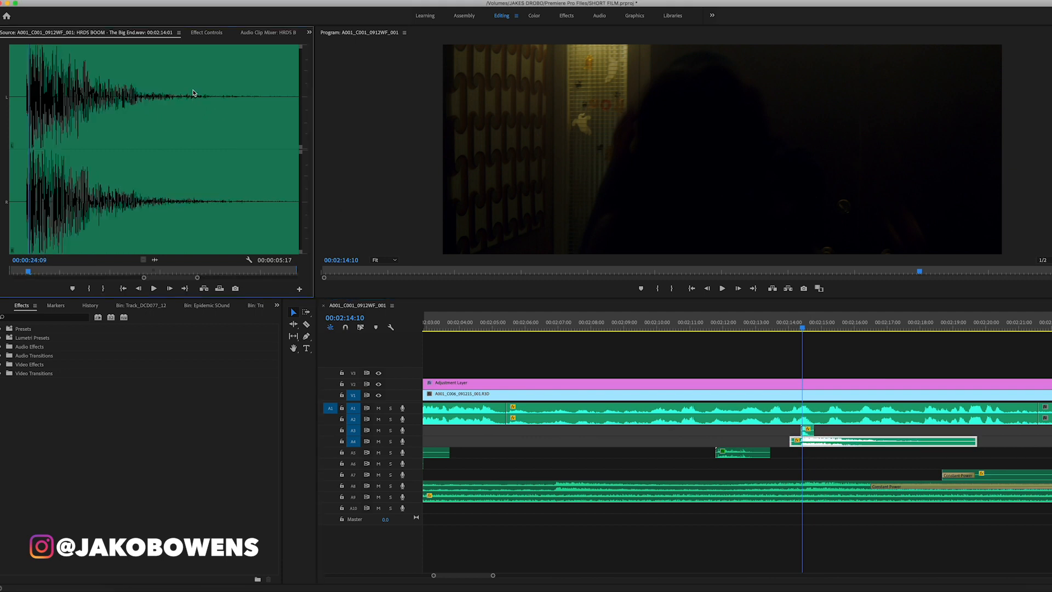
pyautogui.press('space')
pyautogui.press('space')
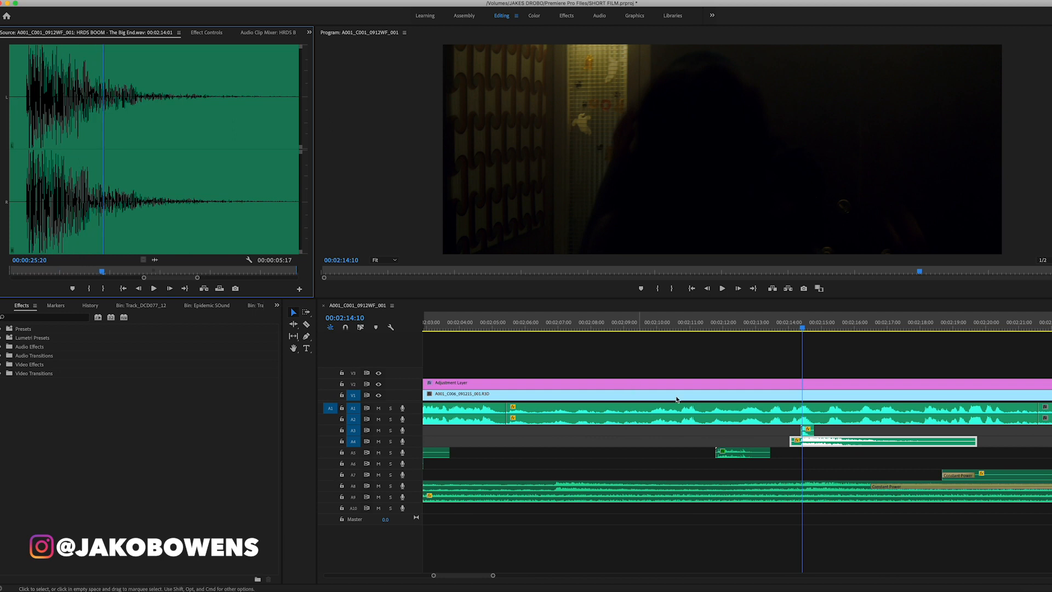
# Play the sequence from just before the boom clip on track A4 to hear it together with the body impact.
pyautogui.moveTo(436, 577)
pyautogui.mouseDown()
pyautogui.moveTo(462, 576)
pyautogui.moveTo(434, 579)
pyautogui.mouseUp()
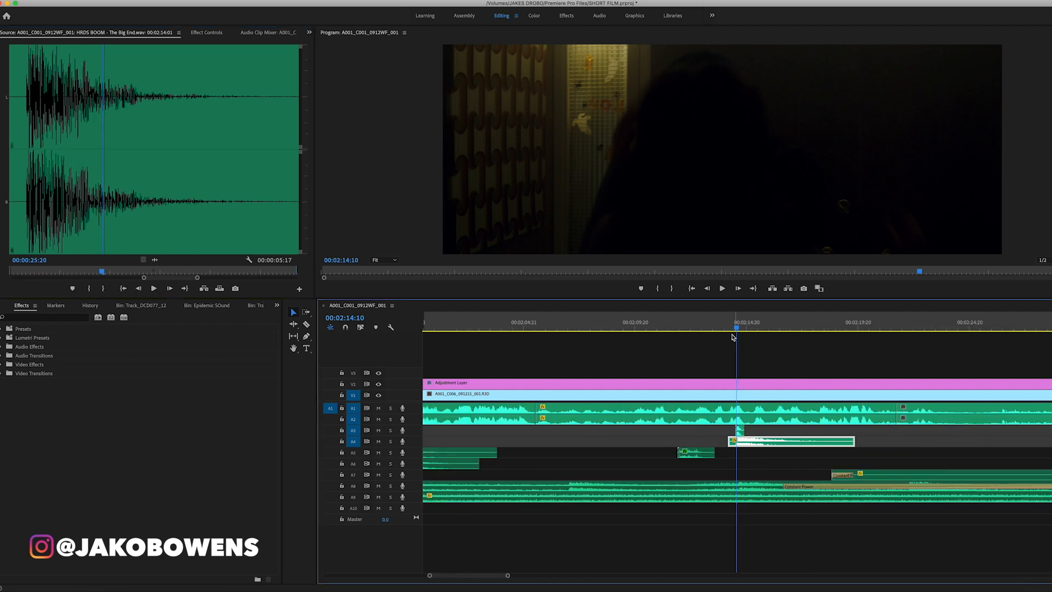
pyautogui.click(719, 324)
pyautogui.press('space')
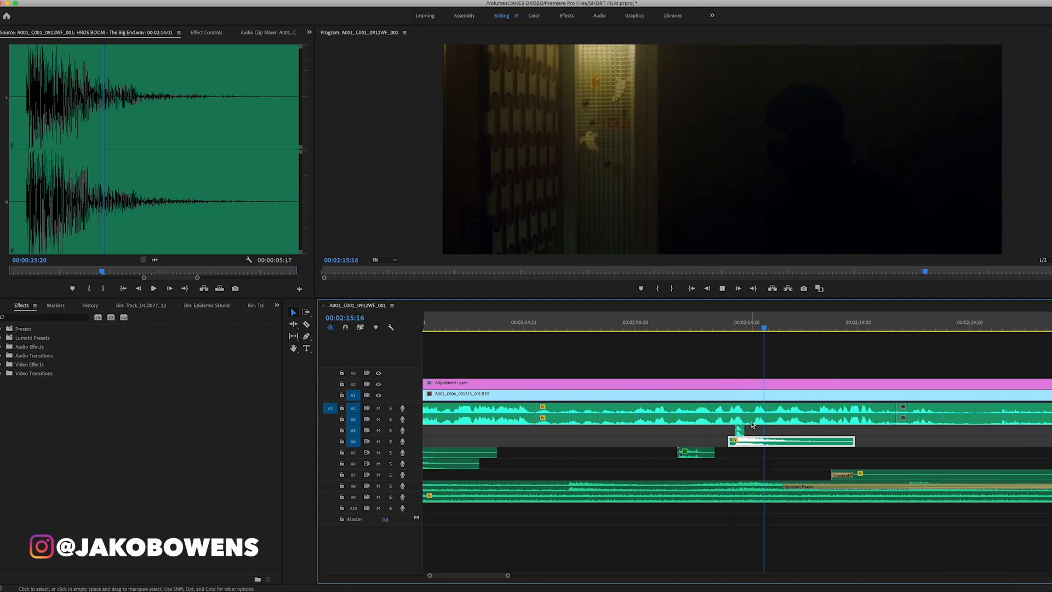
pyautogui.press('space')
# Move the playhead to 00:02:35:22 at the jack-o'-lantern shot, and briefly bring up Epidemic Sound in Safari.
pyautogui.moveTo(430, 576); pyautogui.dragTo(341, 582)
pyautogui.moveTo(735, 368); pyautogui.dragTo(813, 360)
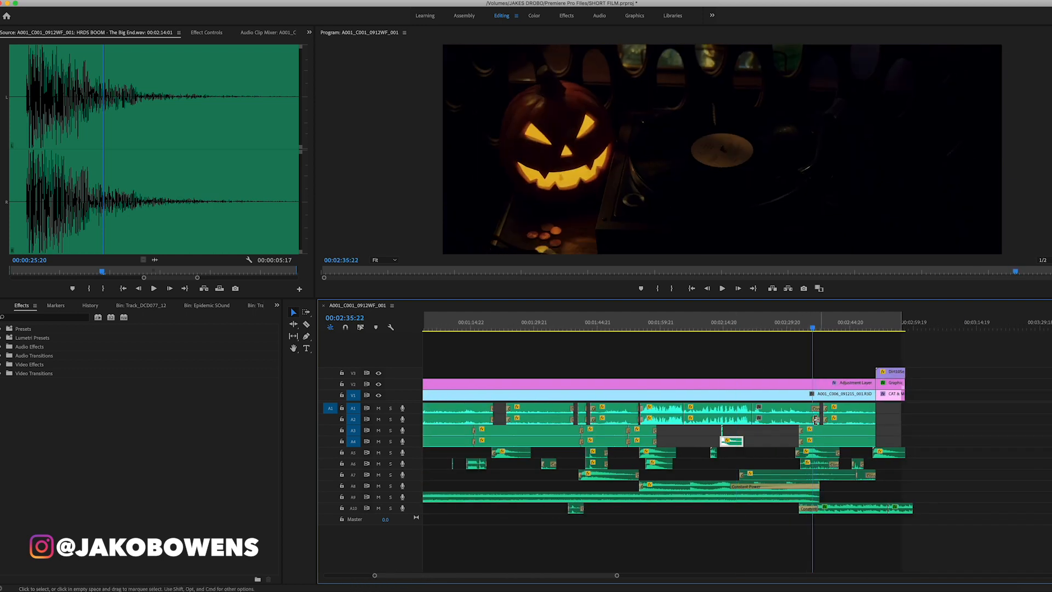
pyautogui.click(216, 588)
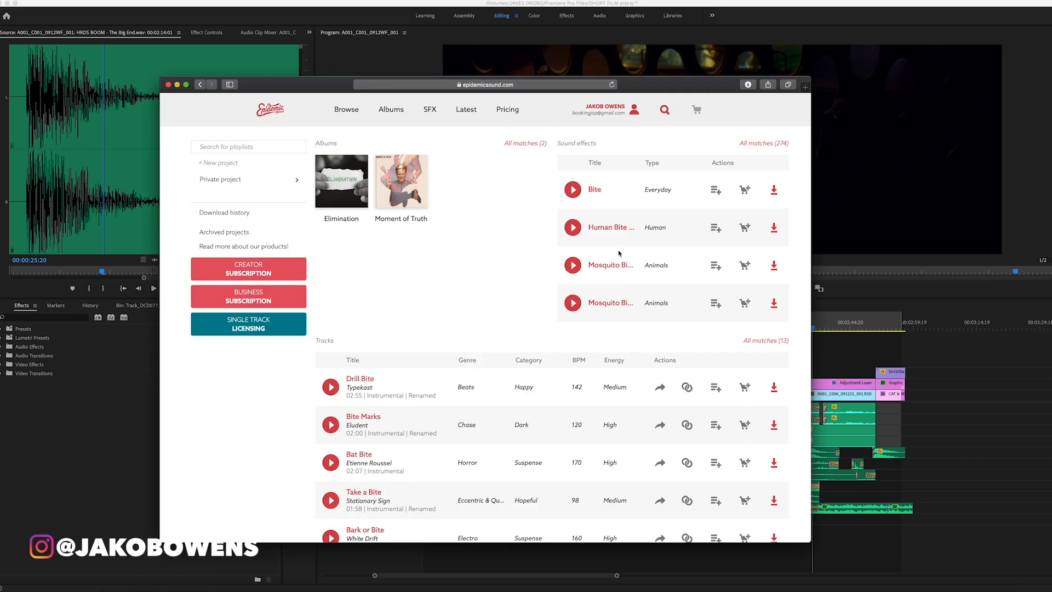
pyautogui.click(957, 416)
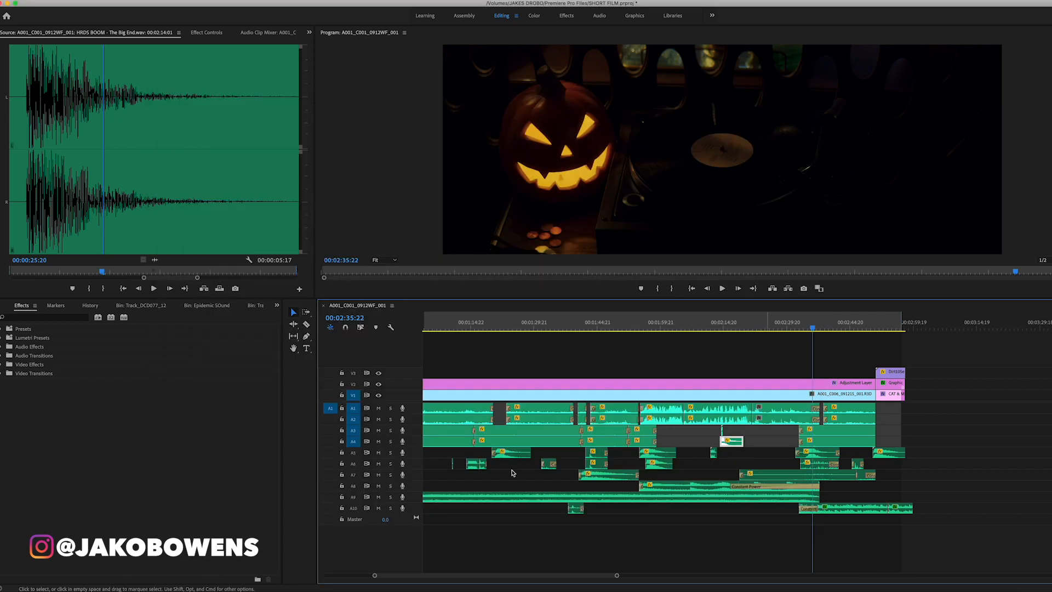
# Open the HRDS WHOOSH - Soulspirit.wav clip from track A5 in the Source monitor and audition its peak.
pyautogui.click(860, 514)
pyautogui.click(816, 453)
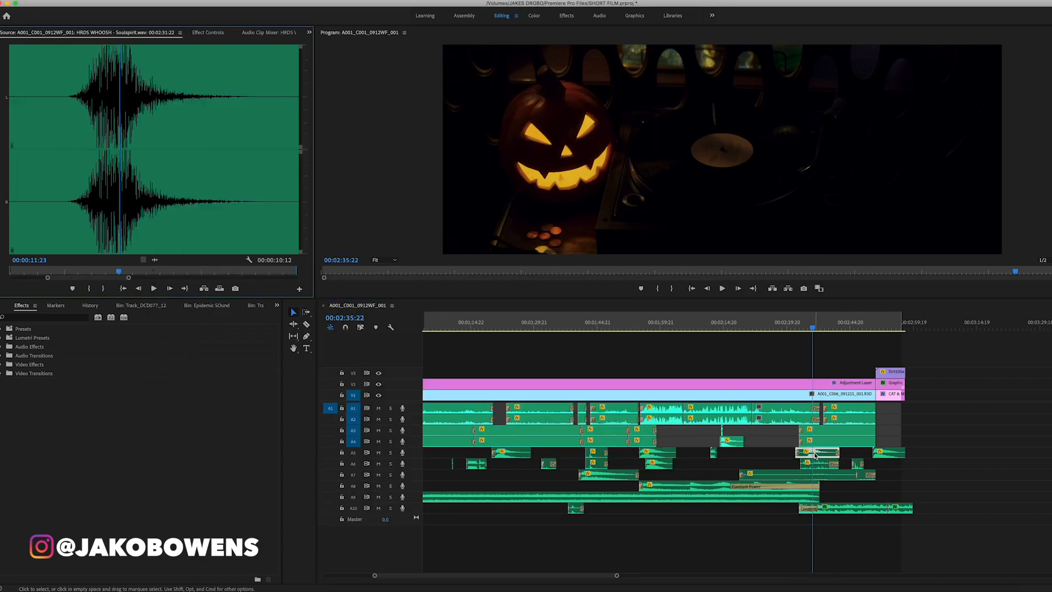
pyautogui.click(108, 115)
pyautogui.press('space')
pyautogui.click(90, 115)
pyautogui.press('space')
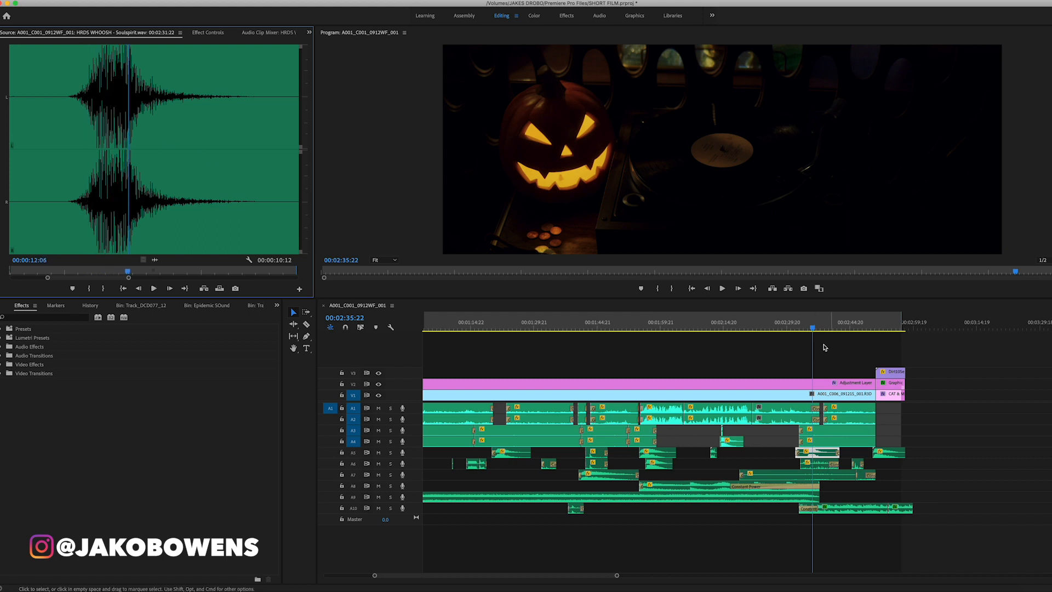
# Play the sequence from 00:02:33:17 to 00:02:40:11 to hear the whoosh with the surrounding layers.
pyautogui.moveTo(814, 329); pyautogui.dragTo(804, 330)
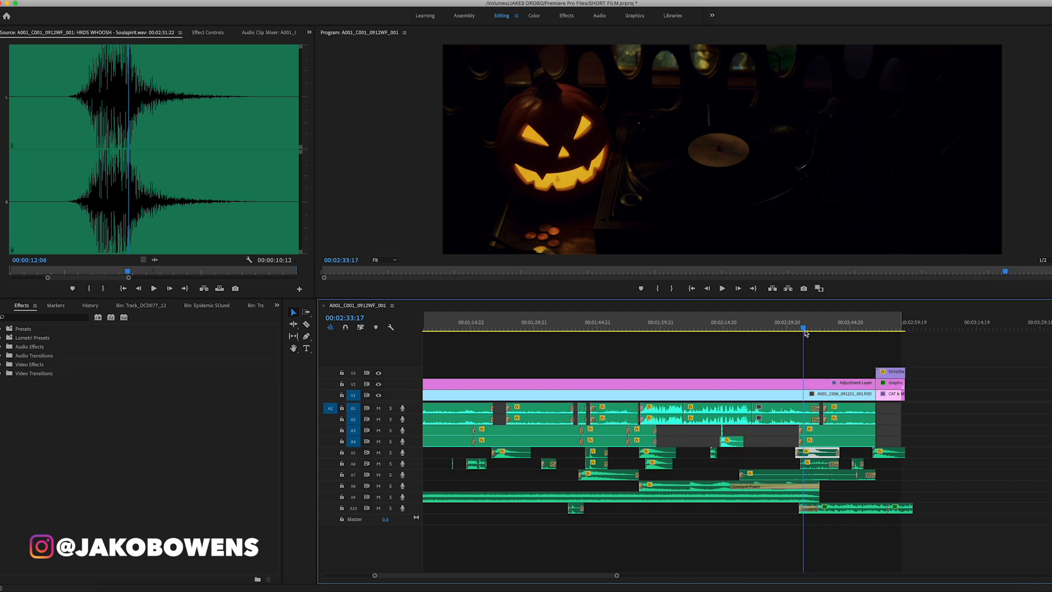
pyautogui.press('space')
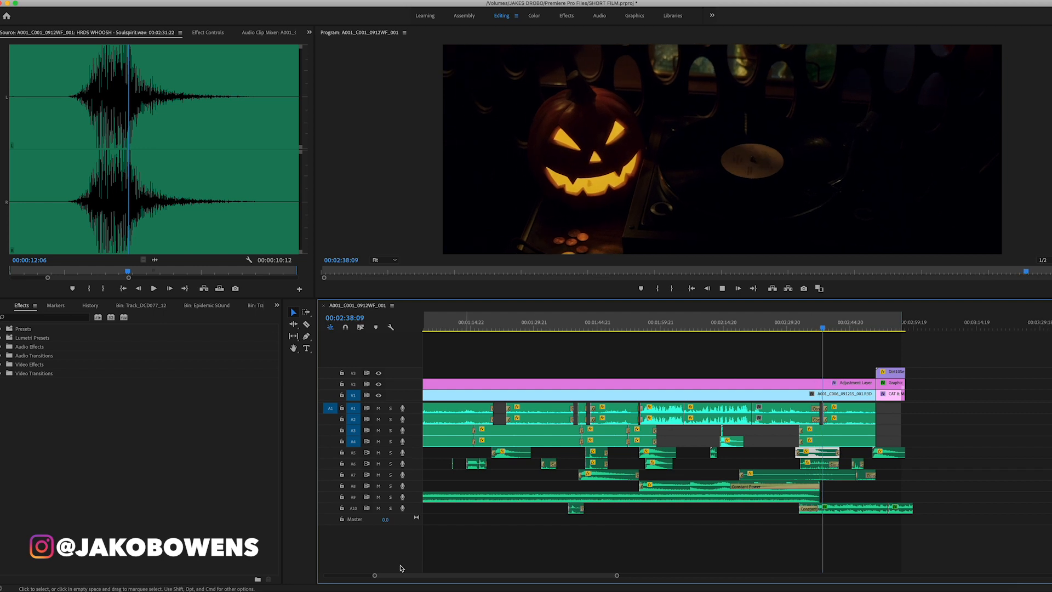
pyautogui.moveTo(375, 576); pyautogui.dragTo(430, 576)
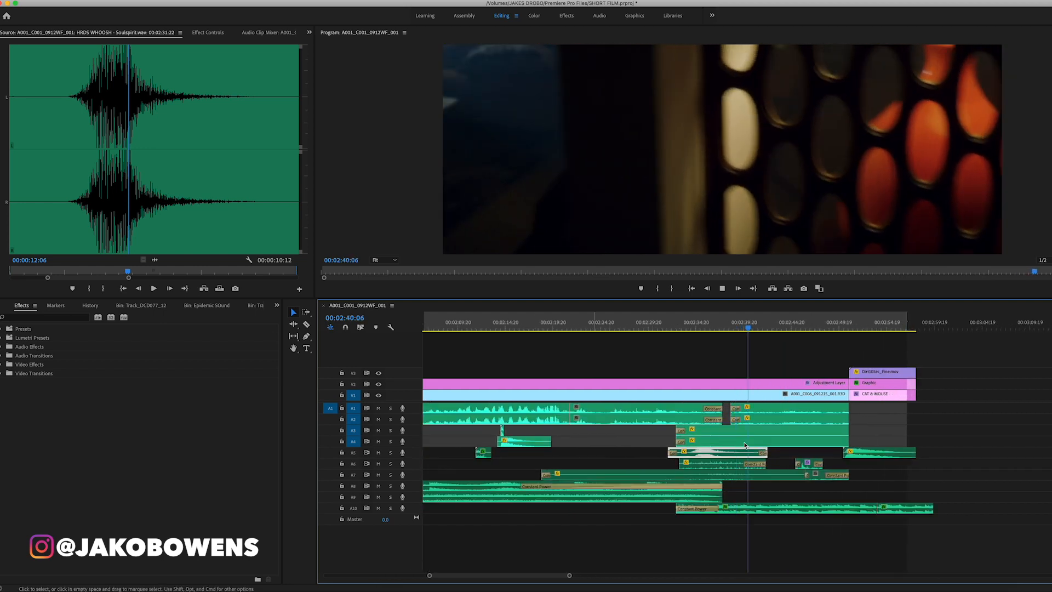
pyautogui.press('space')
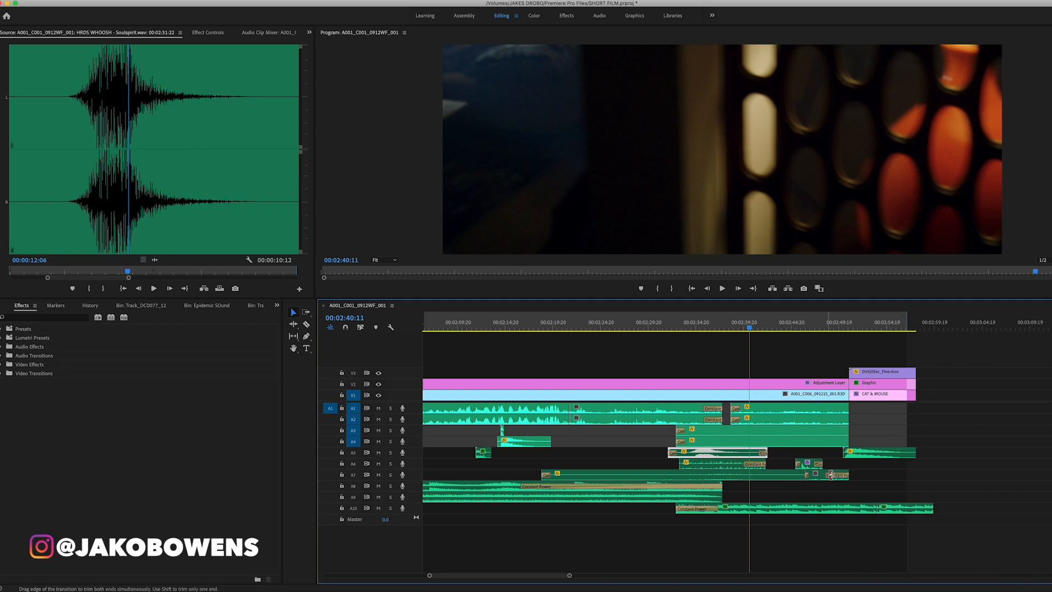
# Expand the Crossfade audio transitions and demonstrate placing Constant Power at the start of the clip on track A6.
pyautogui.click(60, 320)
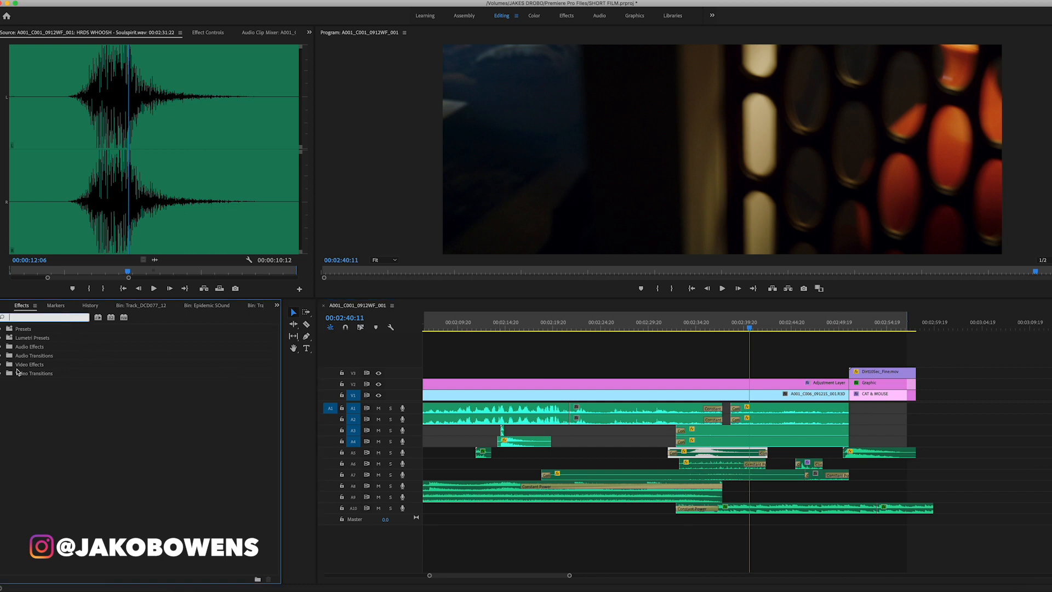
pyautogui.click(2, 356)
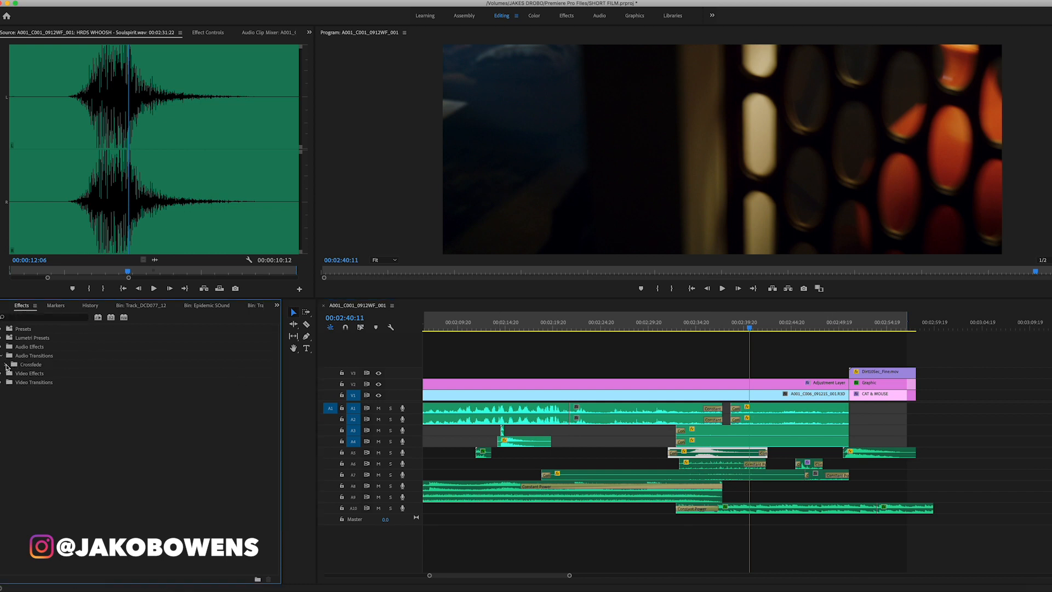
pyautogui.click(6, 365)
pyautogui.moveTo(42, 382); pyautogui.dragTo(684, 466)
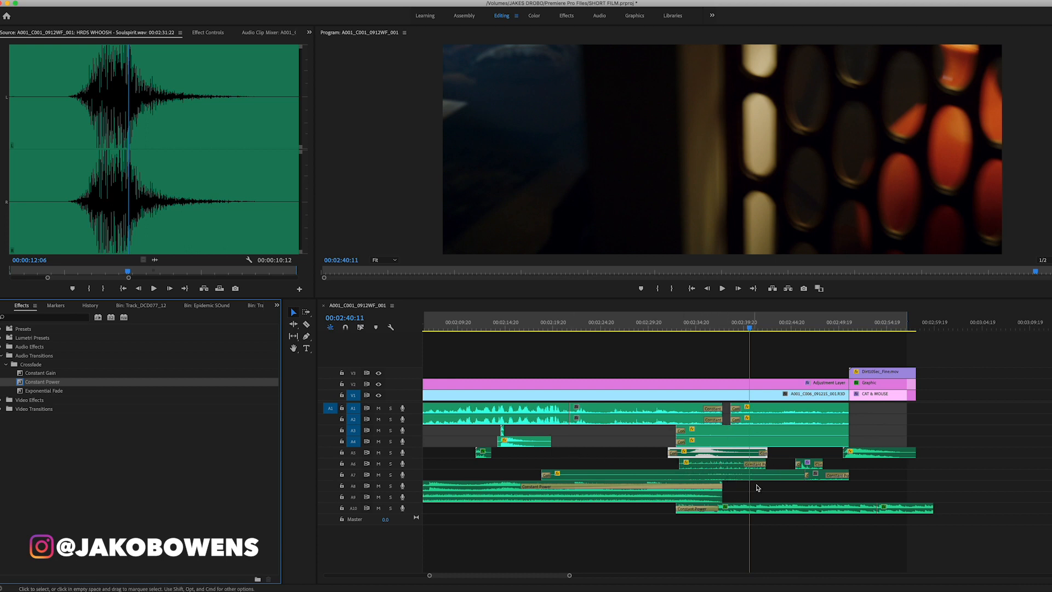
pyautogui.click(752, 465)
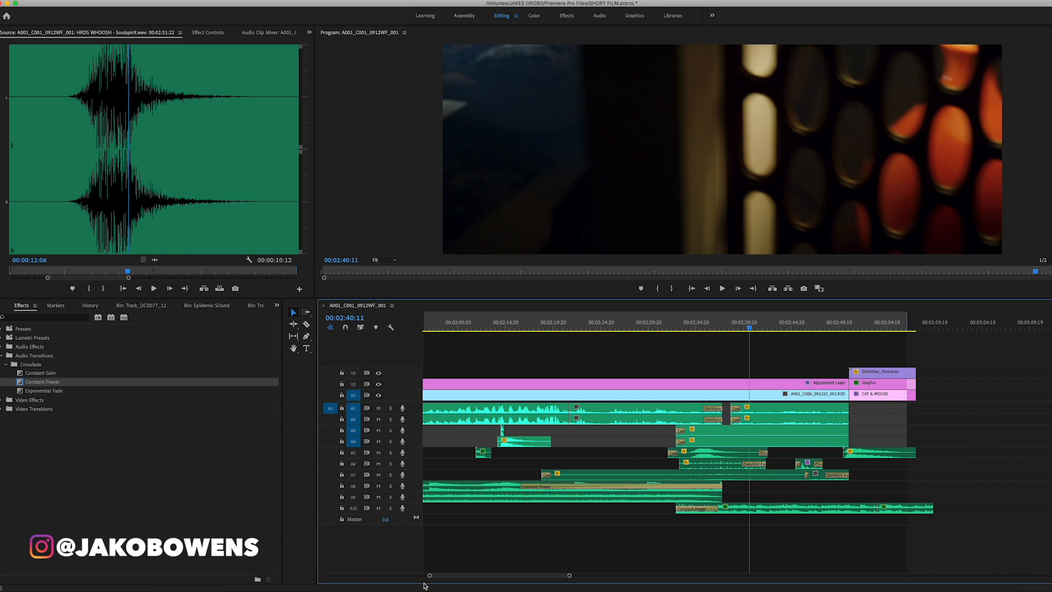
# Show the whole sequence in the timeline and move the playhead to 00:02:52:23 on the CAT & MOUSE title.
pyautogui.moveTo(430, 575); pyautogui.dragTo(279, 585)
pyautogui.hscroll(5, 504, 537)
pyautogui.hscroll(-5, 503, 537)
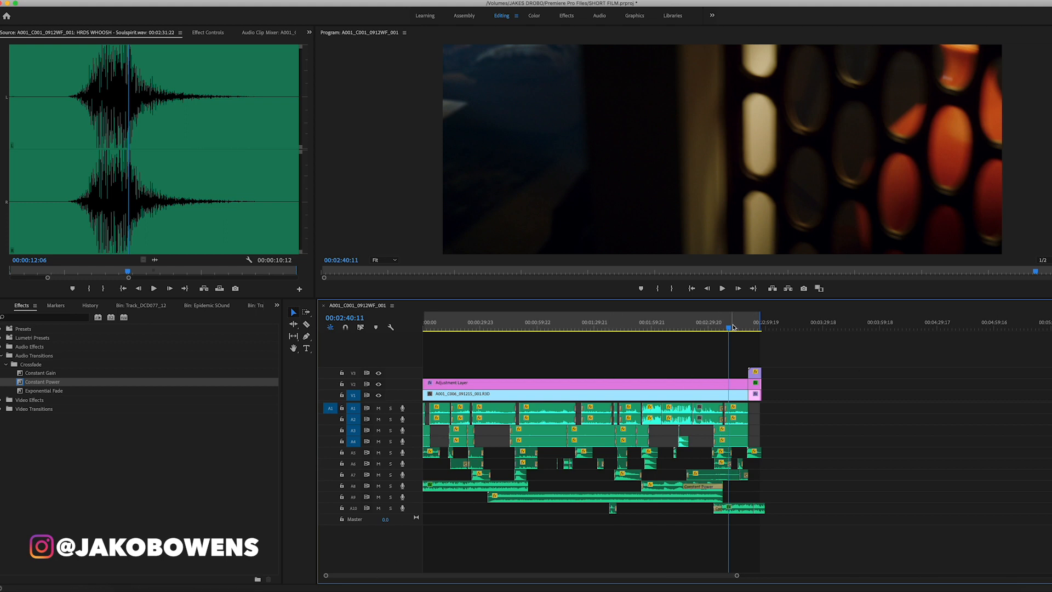
pyautogui.click(754, 325)
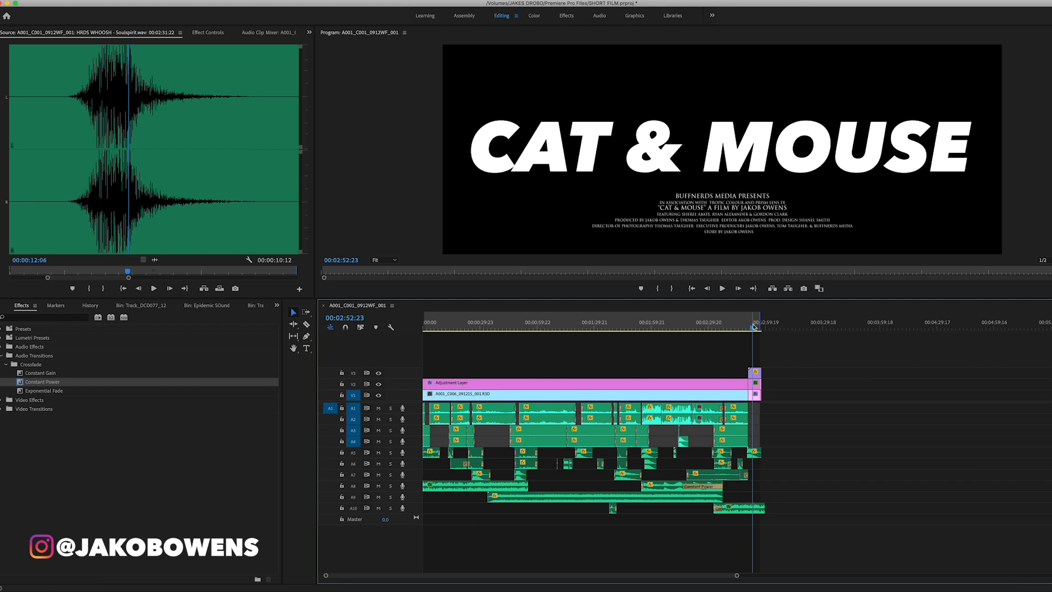